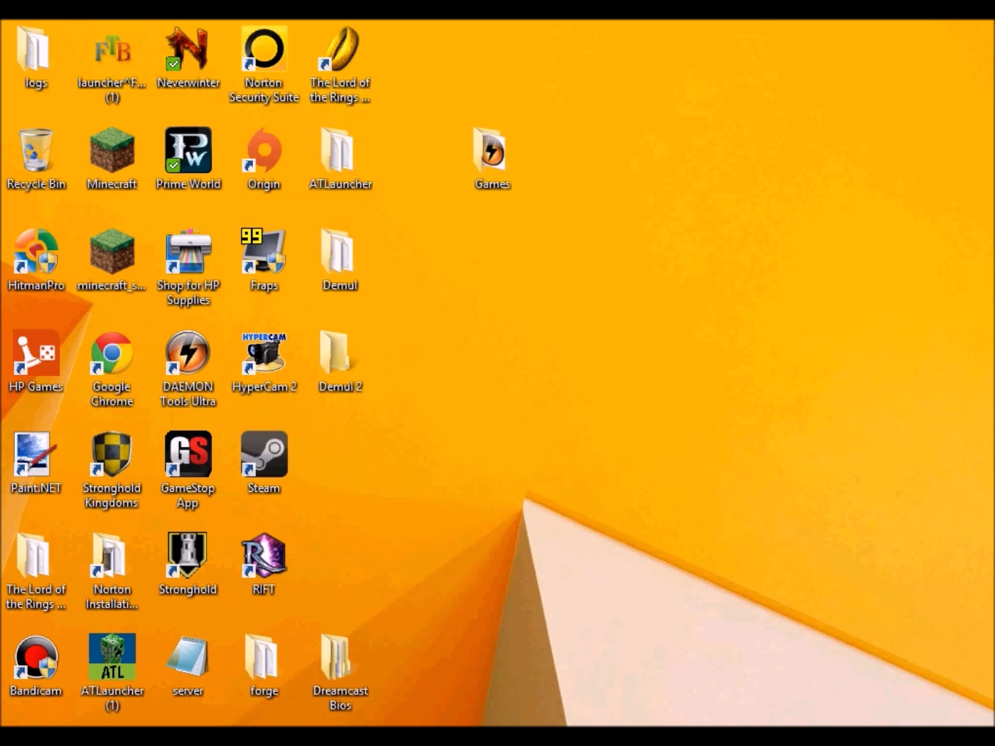
# Step: Switch to Chrome on the DEMUL site and show the downloaded demul0582.rar in its folder
pyautogui.hotkey('alt', 'Tab')
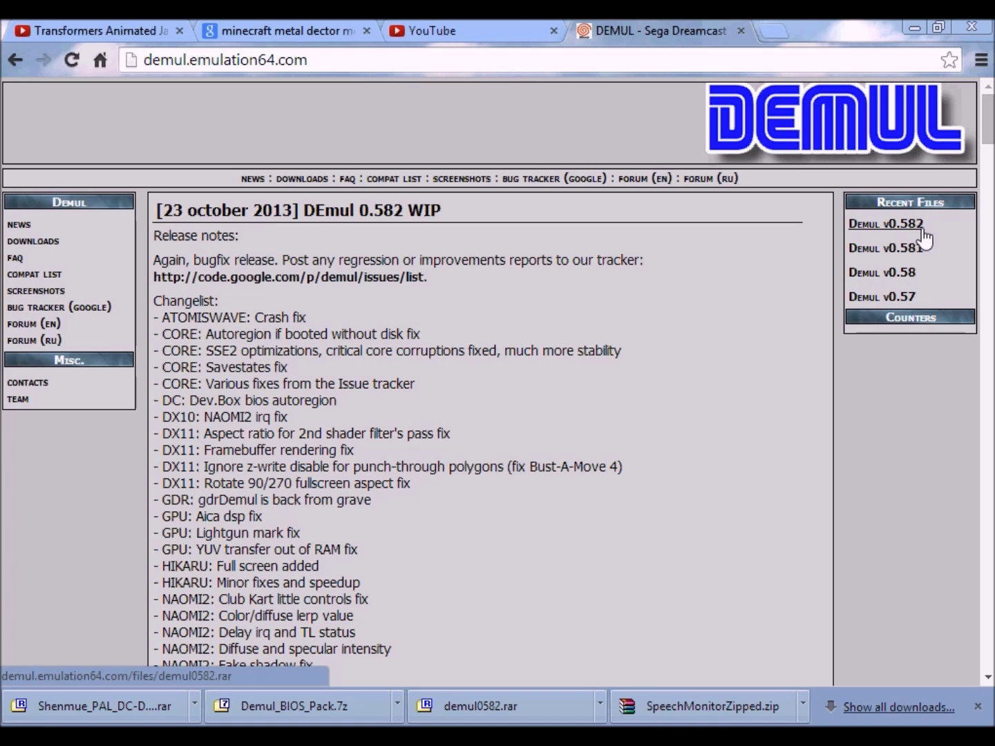
pyautogui.rightClick(522, 700)
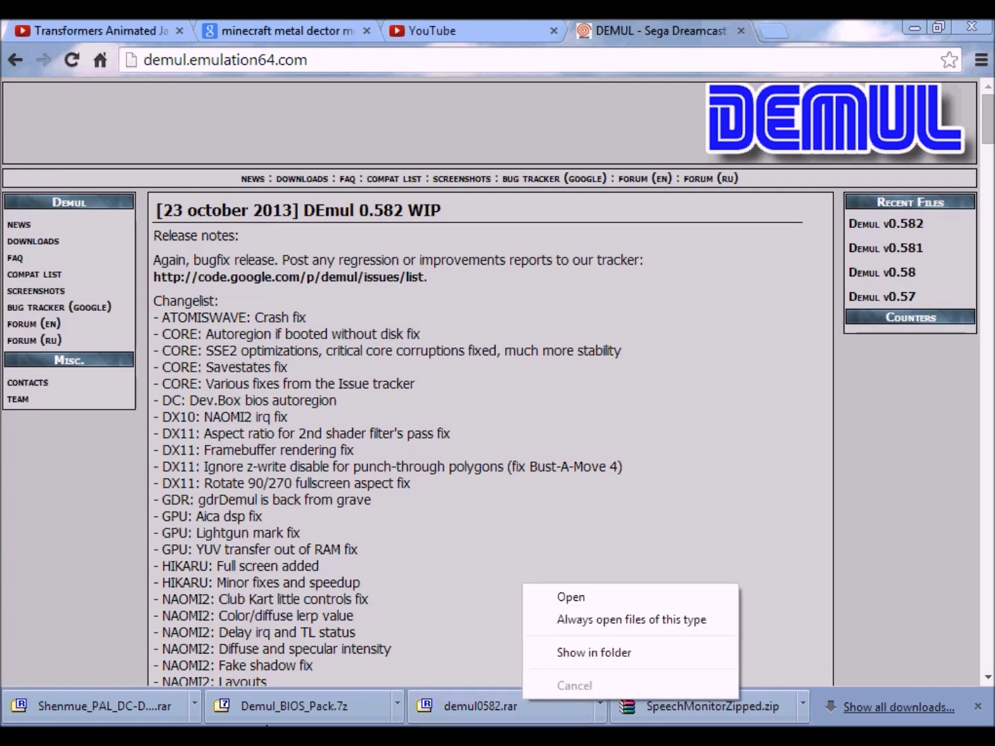
pyautogui.click(618, 662)
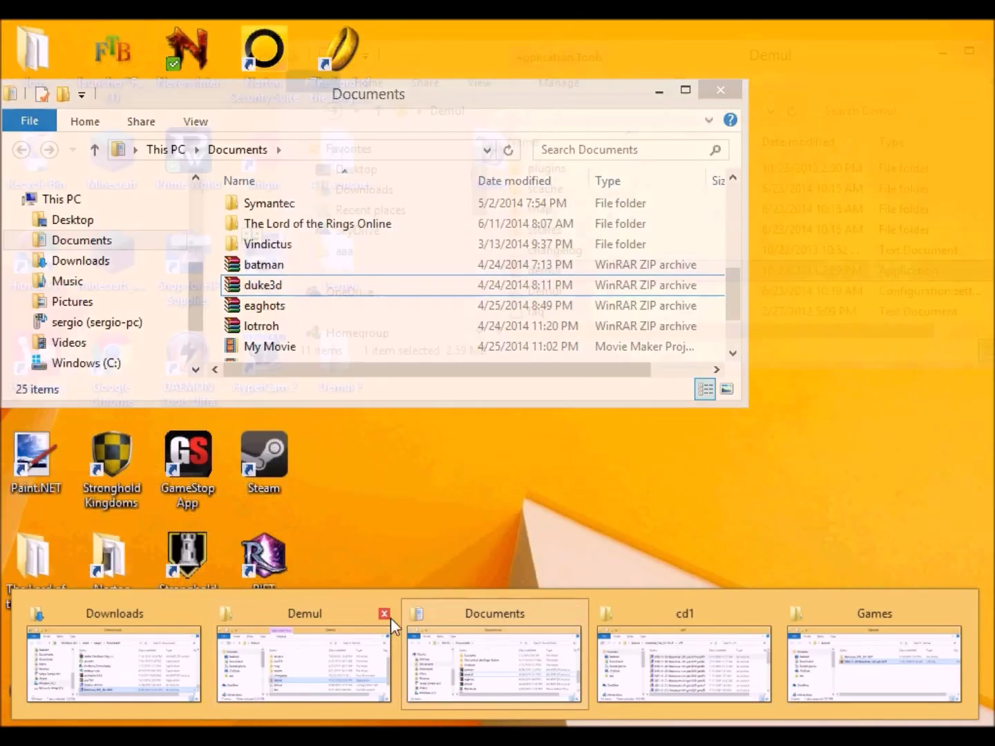
# Step: Close the open Documents and cd1 folder windows, keeping Downloads, Demul and Games open
pyautogui.moveTo(354, 629)
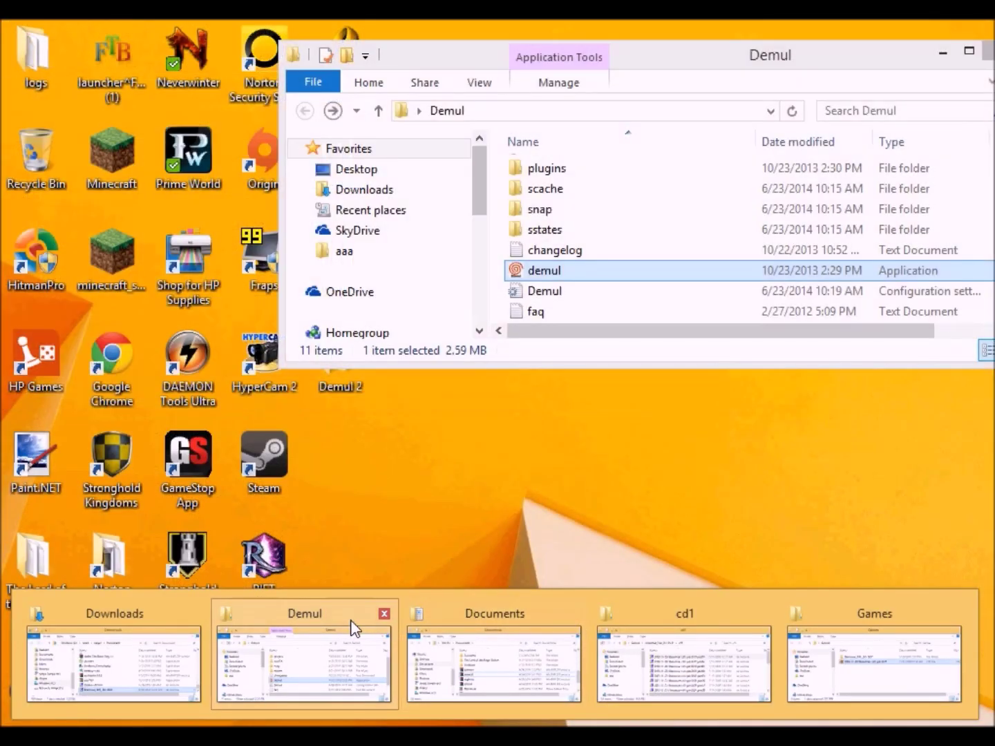
pyautogui.moveTo(140, 630)
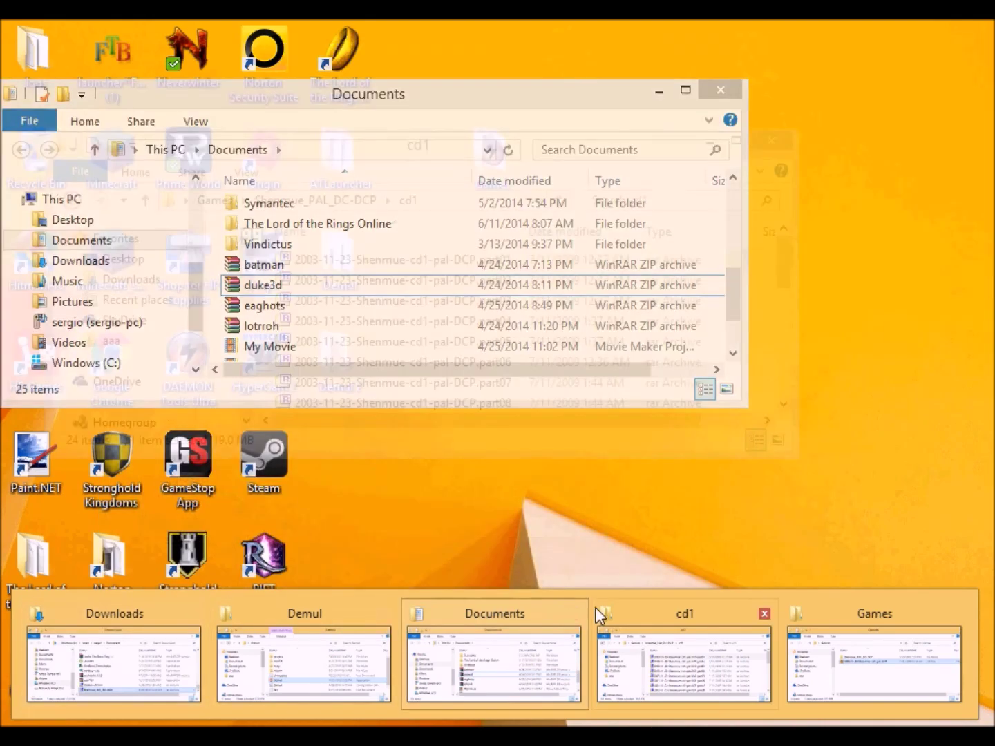
pyautogui.moveTo(634, 605)
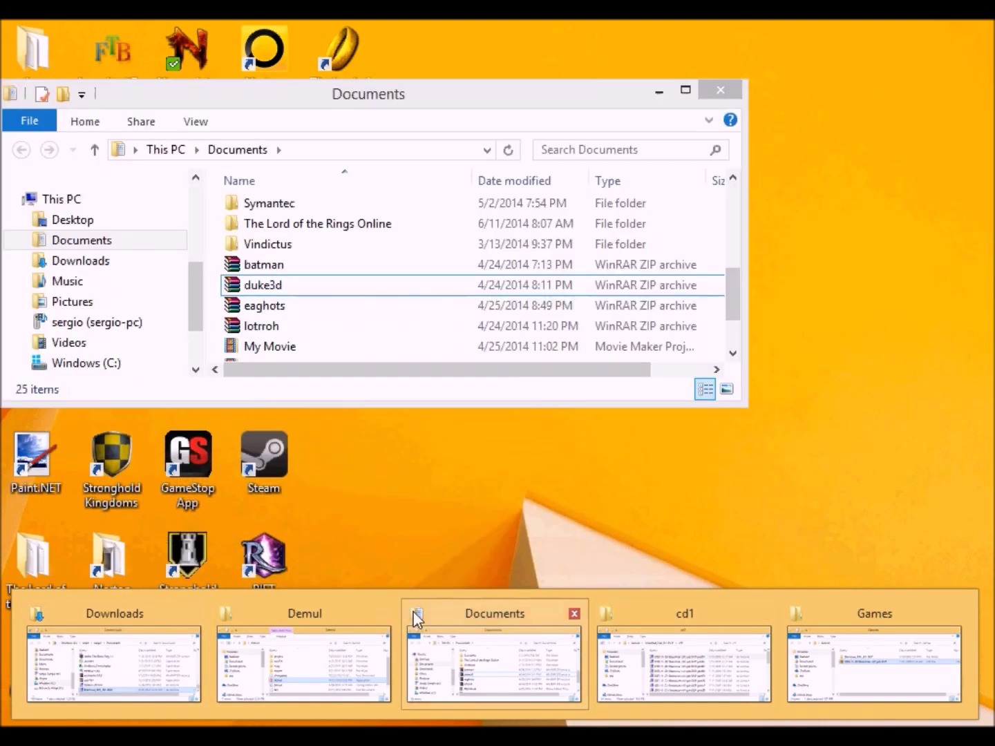
pyautogui.moveTo(388, 616)
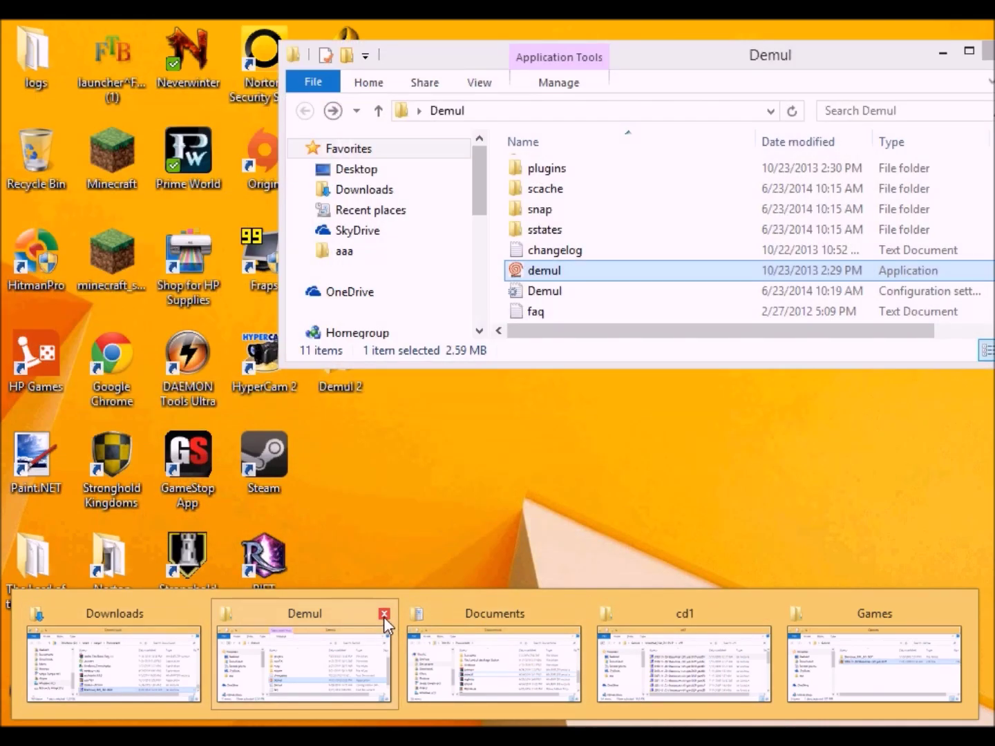
pyautogui.moveTo(526, 614)
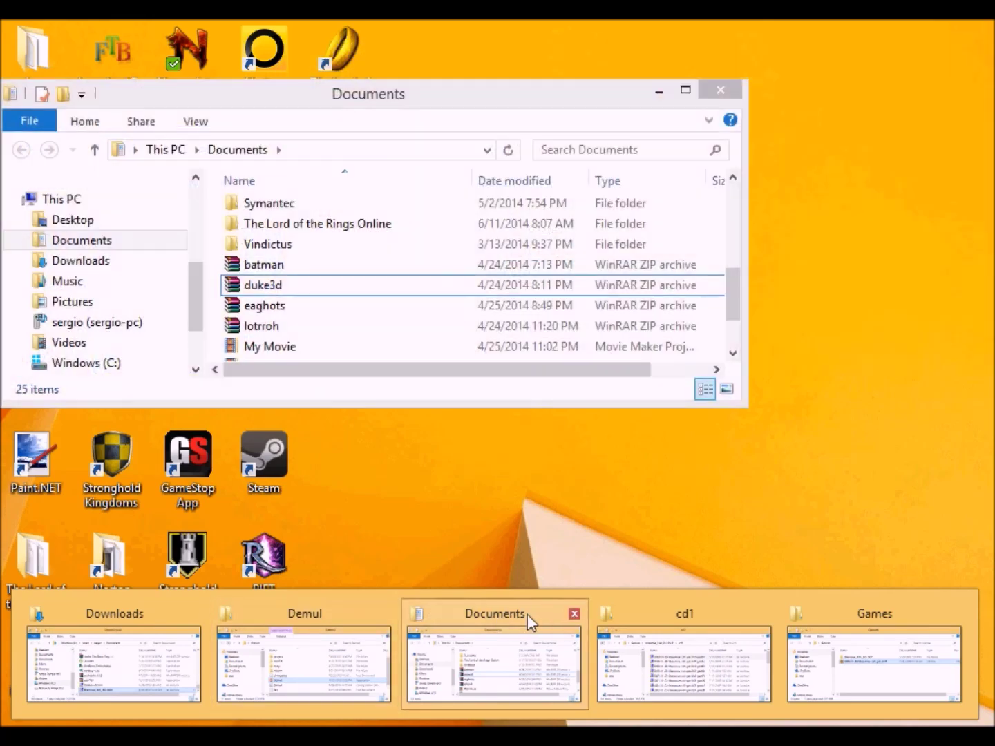
pyautogui.click(572, 614)
pyautogui.moveTo(576, 616)
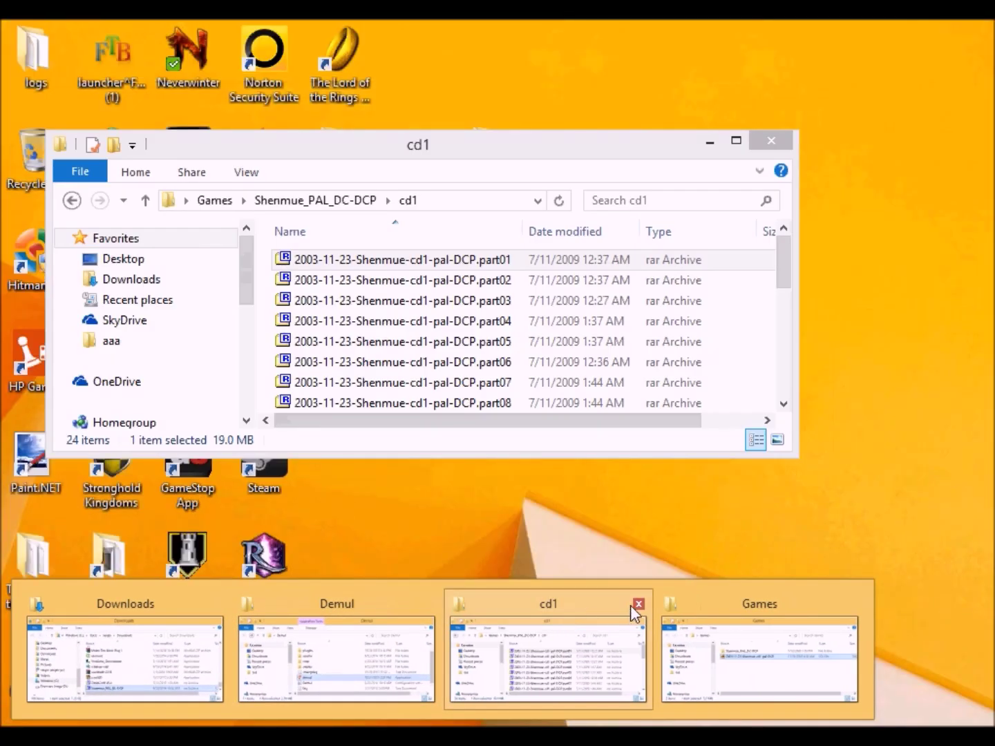
pyautogui.click(636, 606)
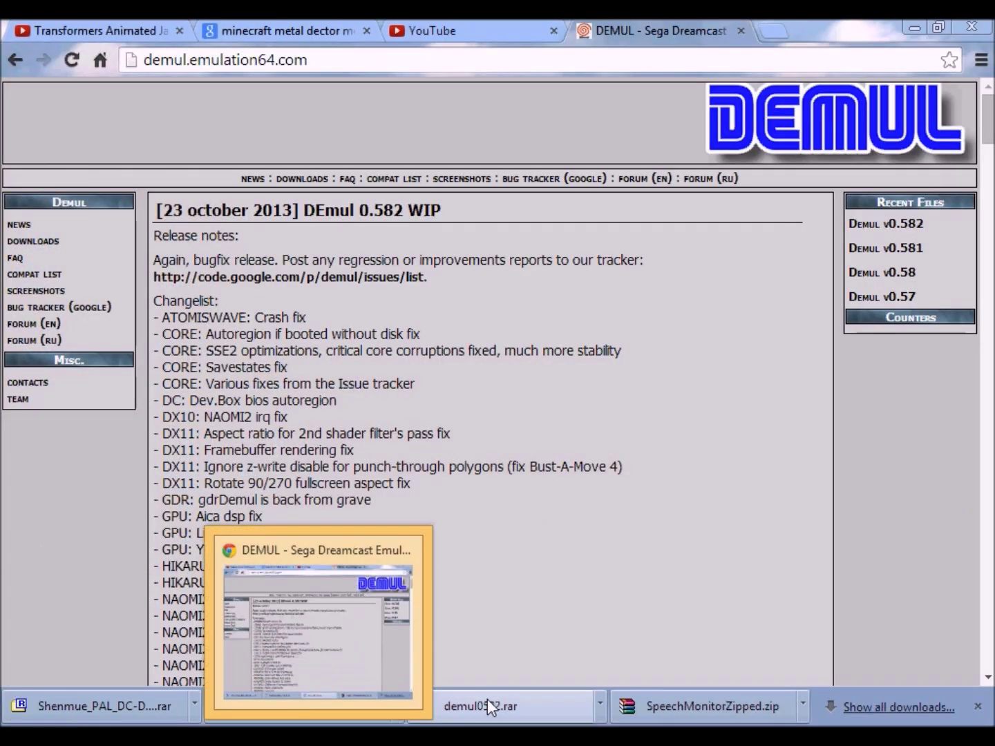
# Step: Show the downloaded demul0582.rar in its folder from Chrome and open the archive's extraction options
pyautogui.rightClick(488, 709)
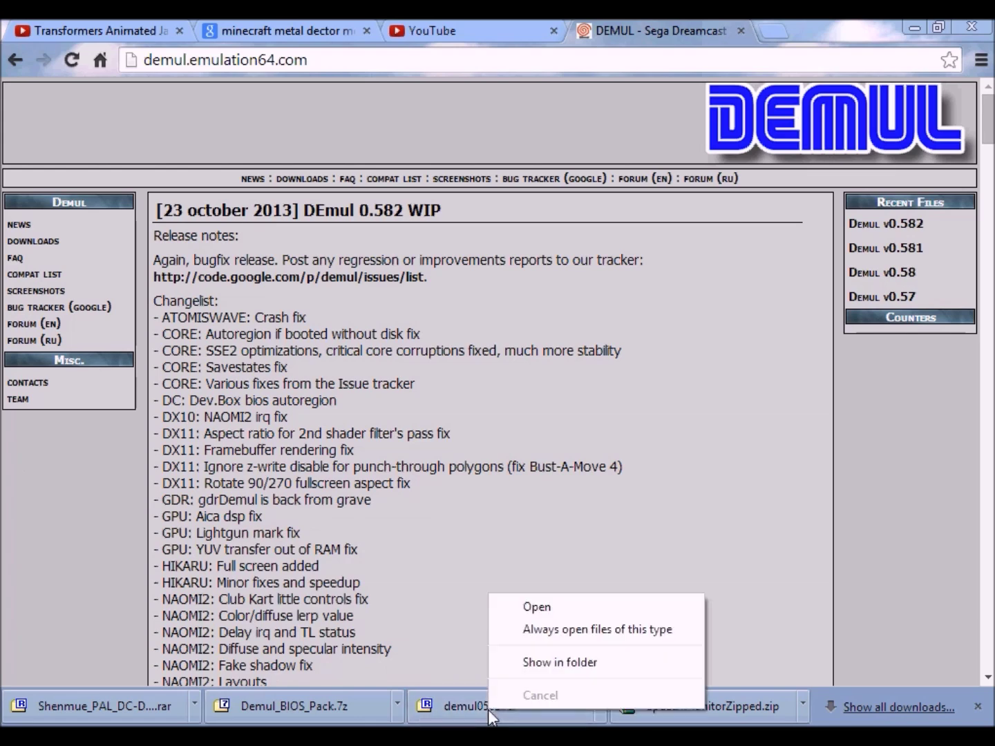
pyautogui.click(533, 657)
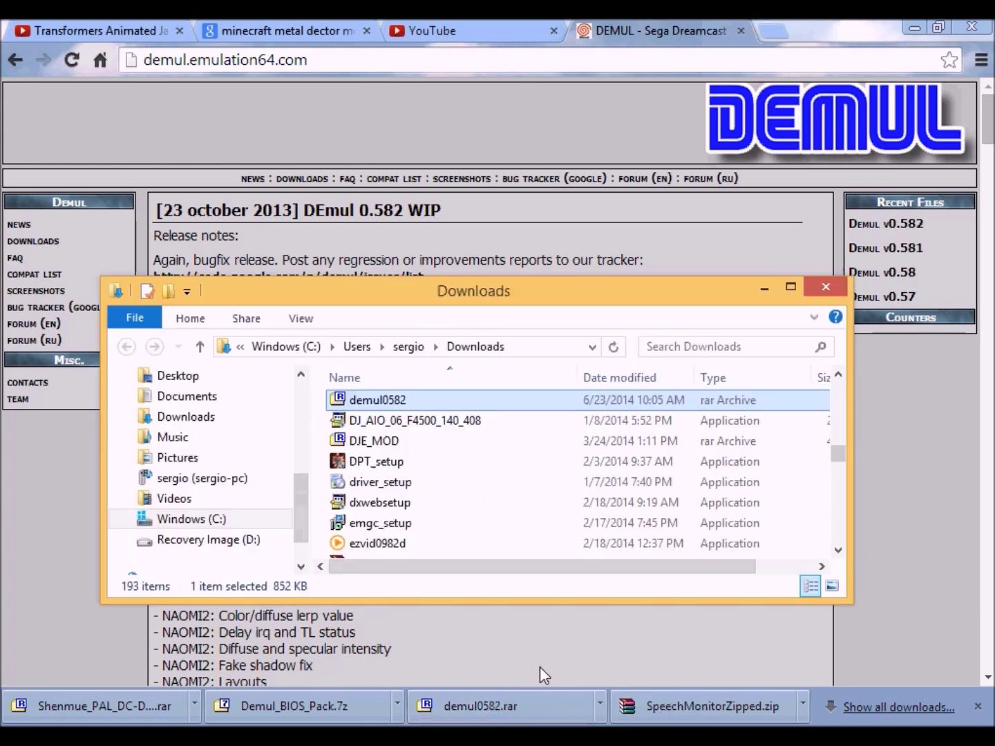
pyautogui.rightClick(388, 399)
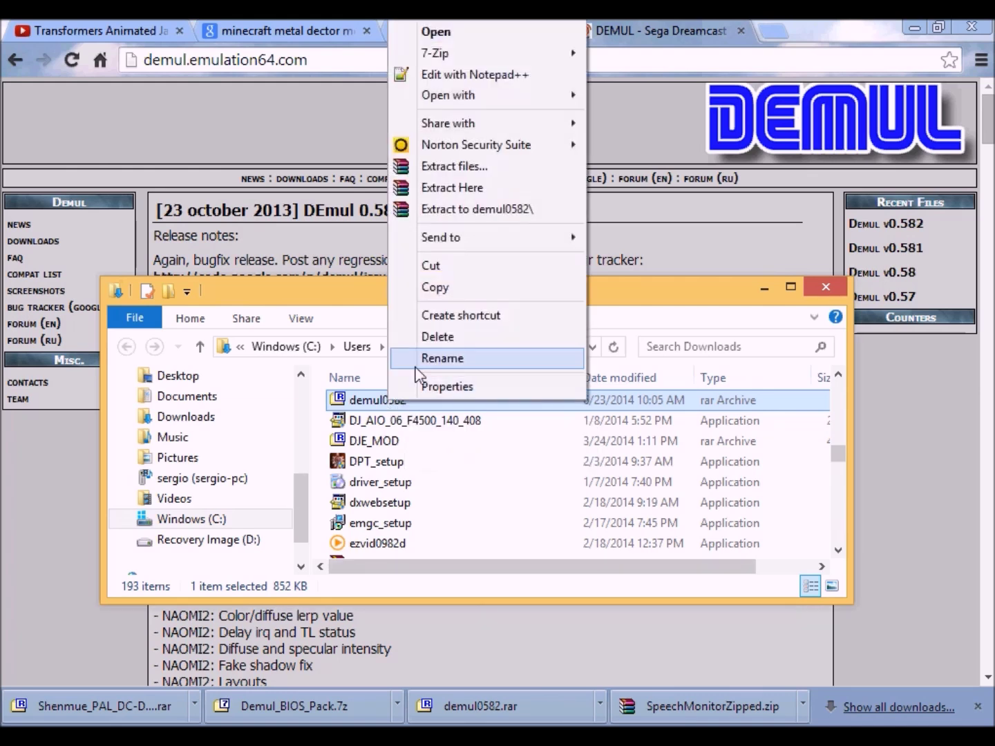
pyautogui.click(476, 167)
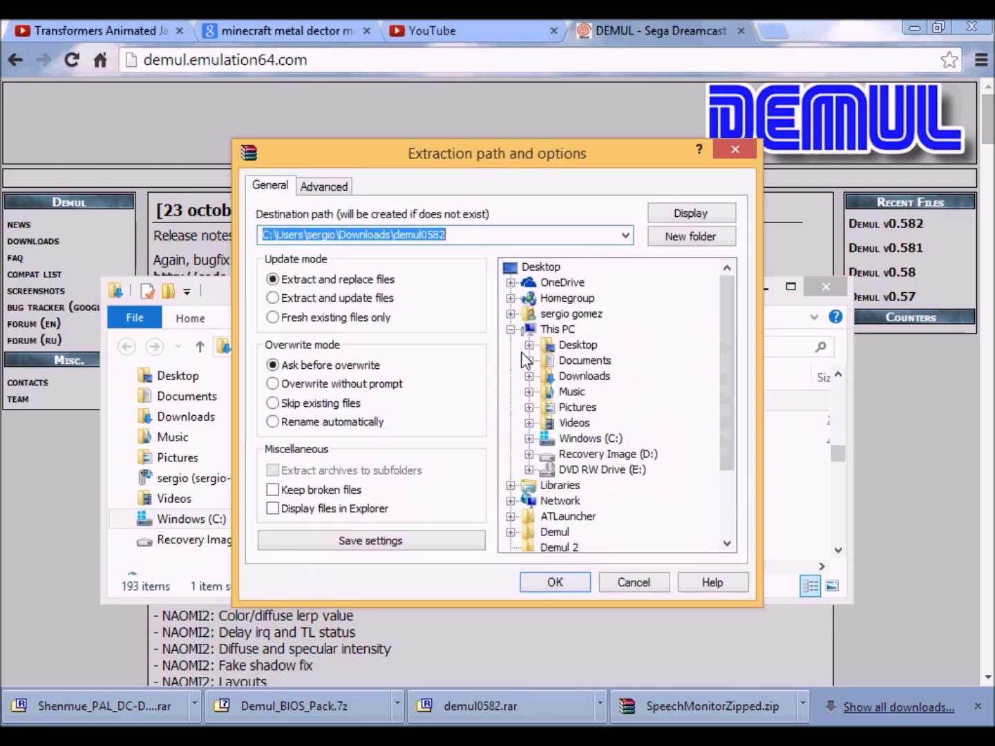
# Step: Choose the Demul 2 folder on the desktop as the destination path and extract the archive there
pyautogui.click(529, 345)
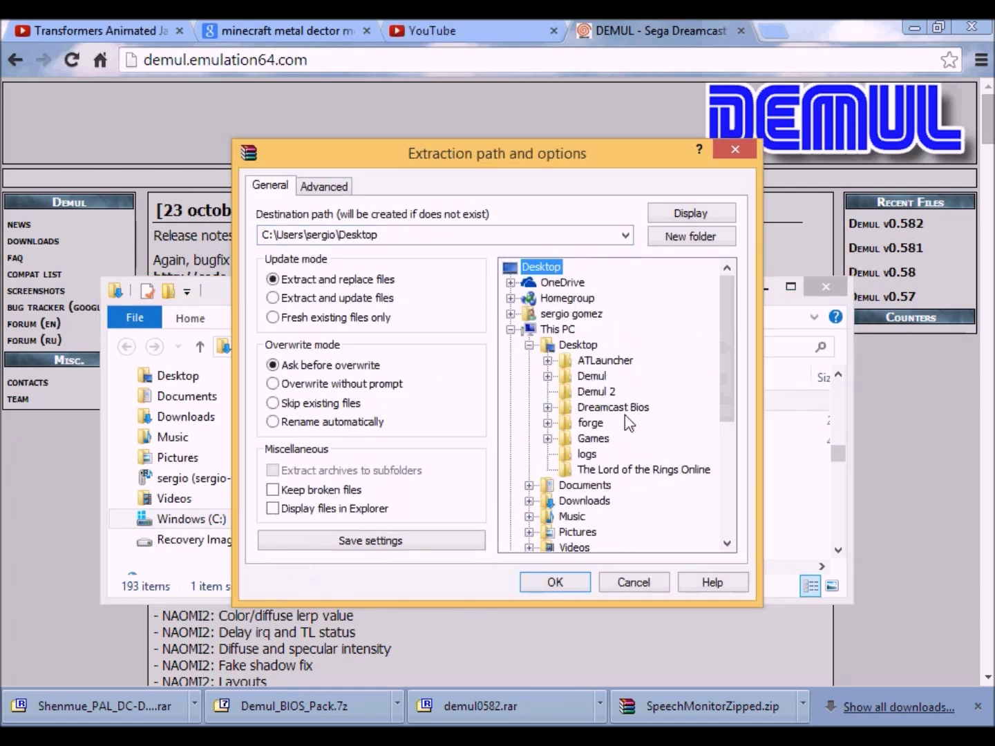
pyautogui.click(594, 392)
pyautogui.click(588, 381)
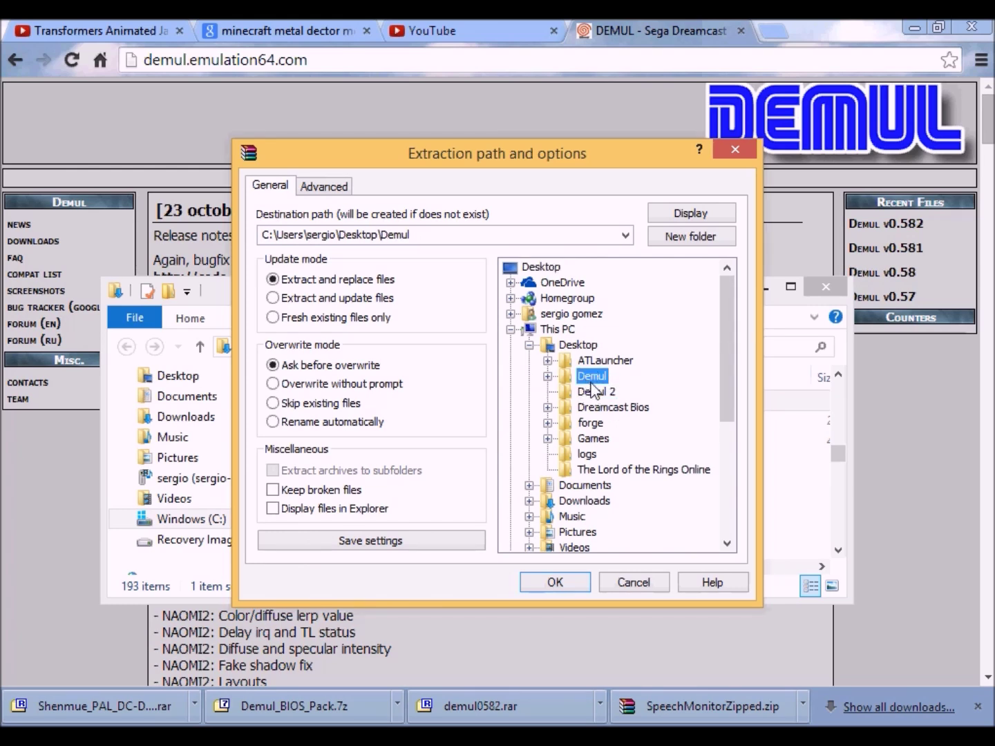
pyautogui.click(588, 394)
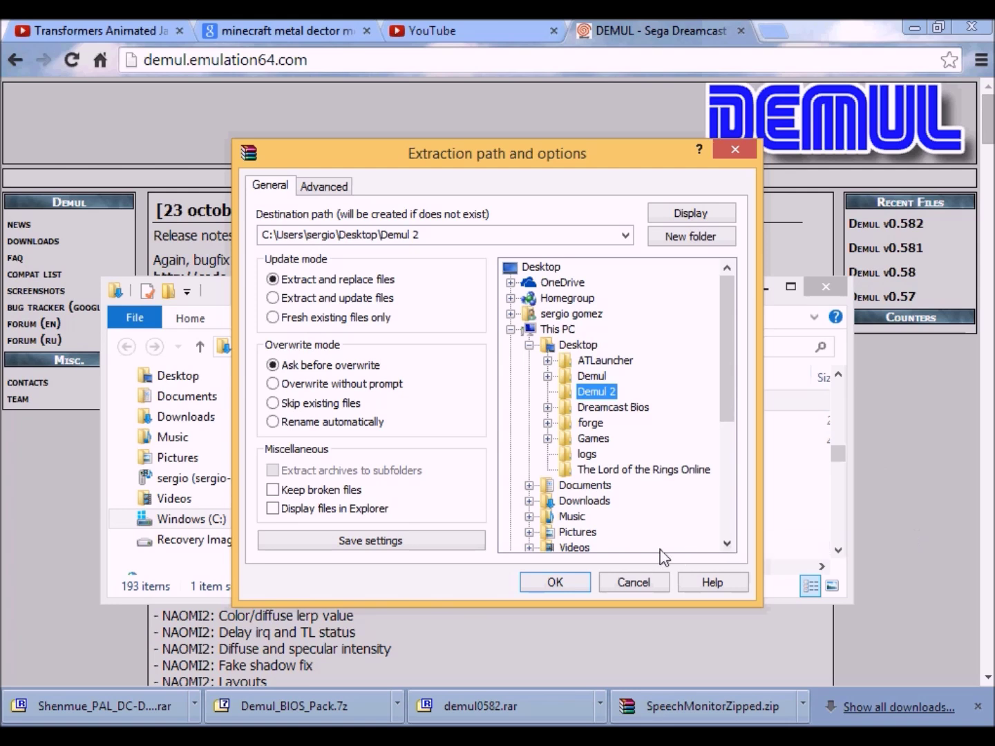
pyautogui.click(556, 582)
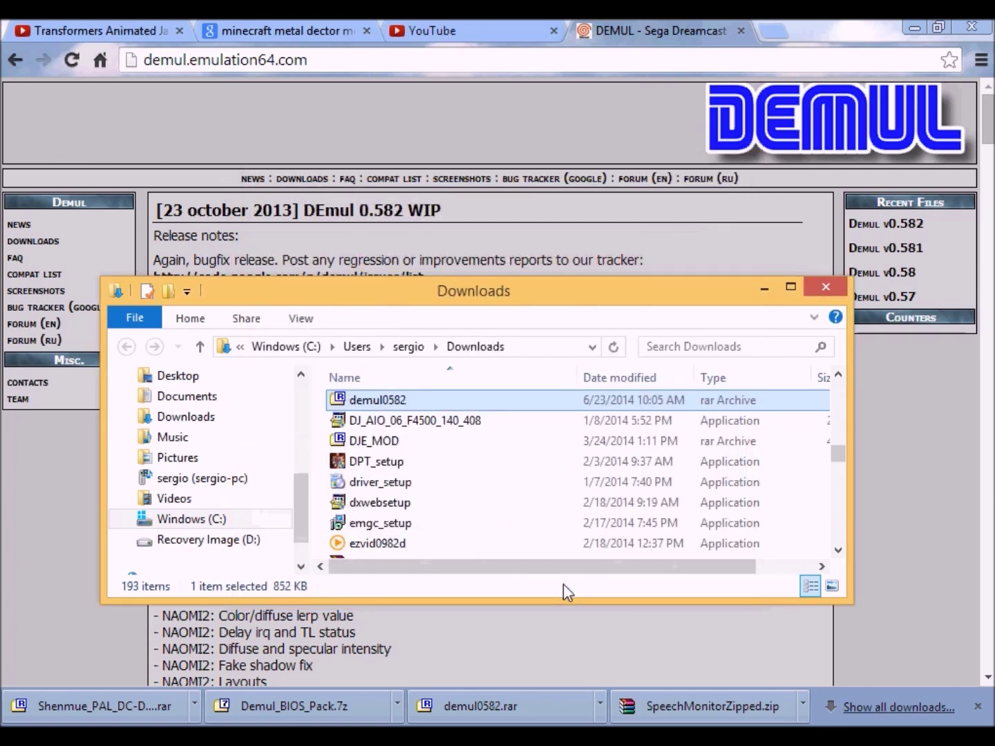
# Step: Minimize the Downloads and Chrome windows, then open the Demul 2 desktop folder and move its window clear of the desktop icons
pyautogui.click(765, 290)
pyautogui.click(917, 26)
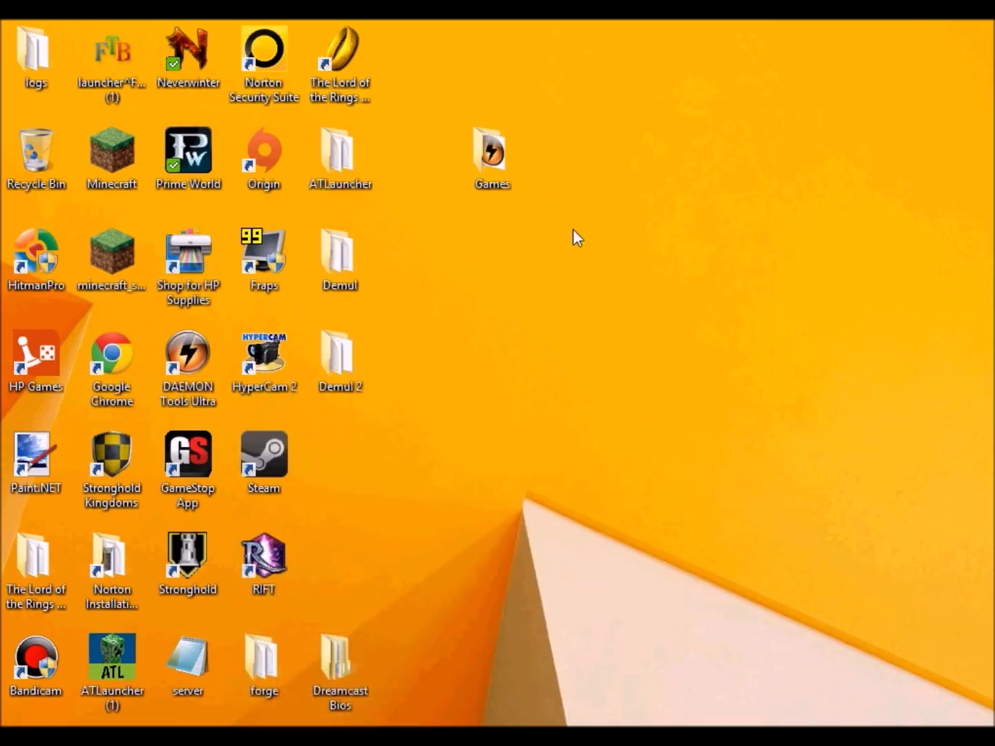
pyautogui.doubleClick(338, 352)
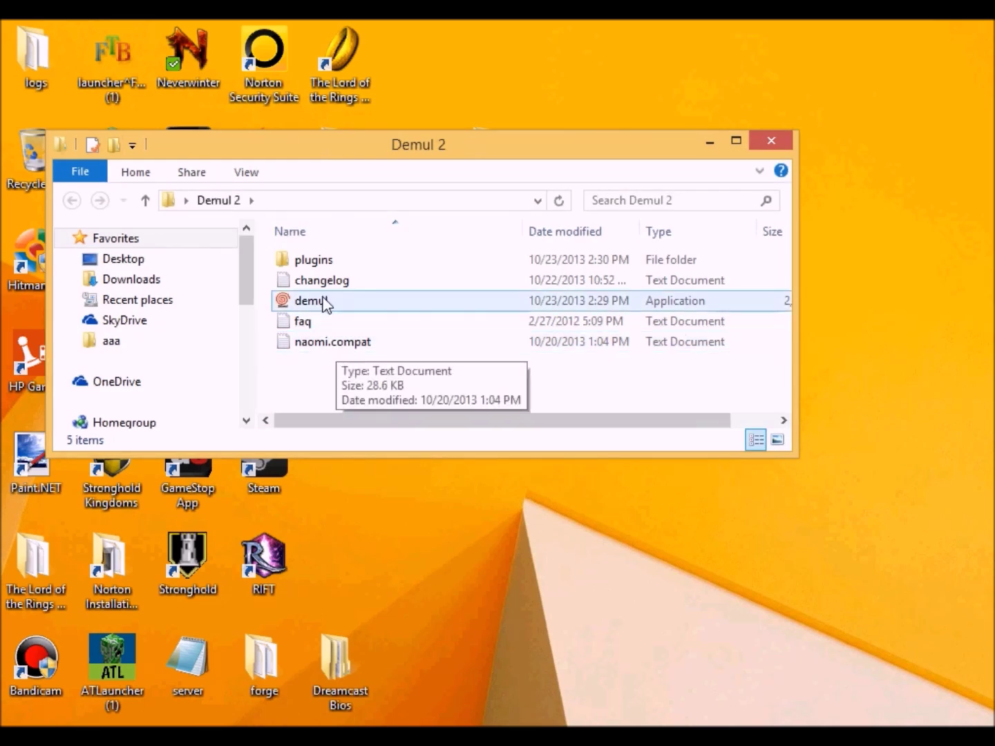
pyautogui.moveTo(413, 156); pyautogui.dragTo(653, 66)
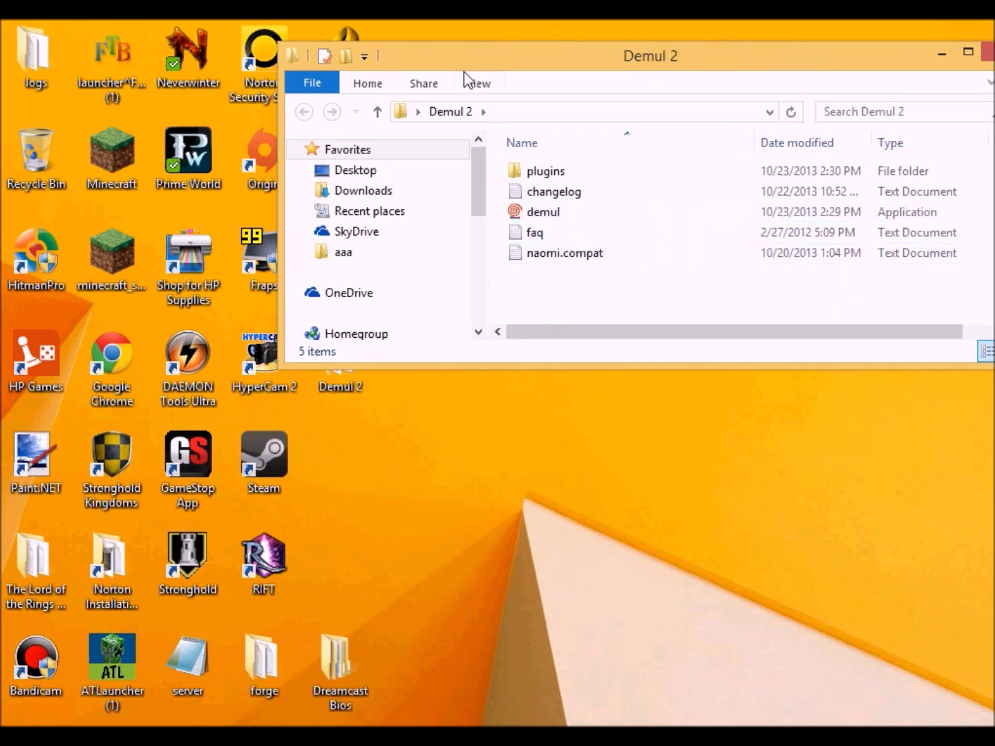
pyautogui.moveTo(439, 65); pyautogui.dragTo(517, 50)
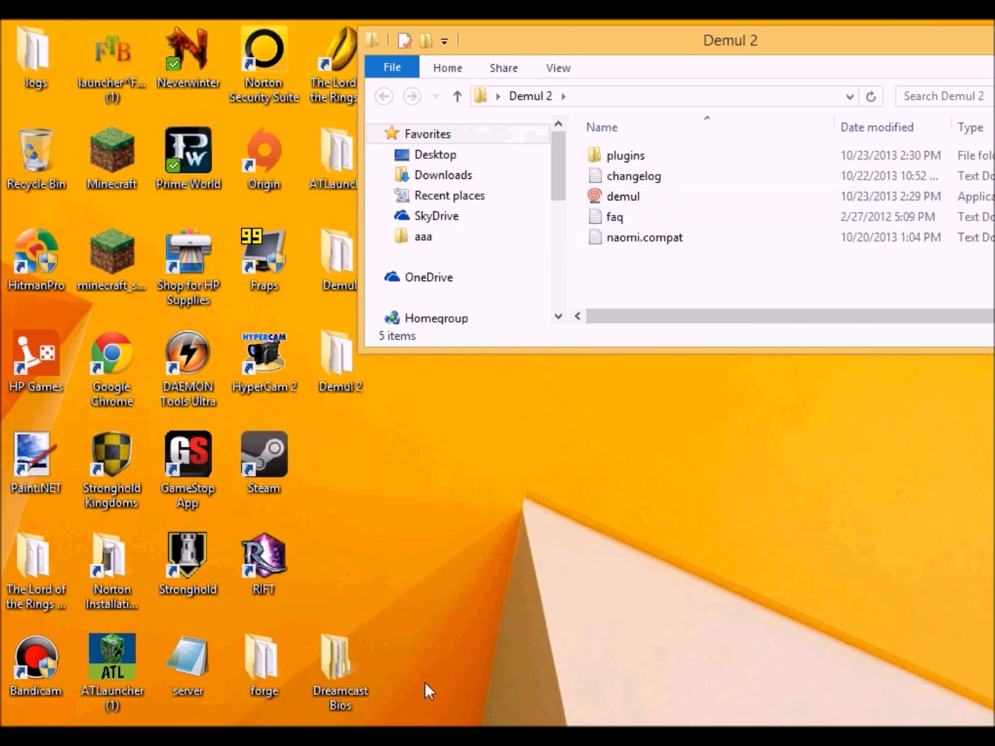
# Step: Open the demul0582 archive from Downloads to view its contents, then close the archive window
pyautogui.moveTo(443, 733)
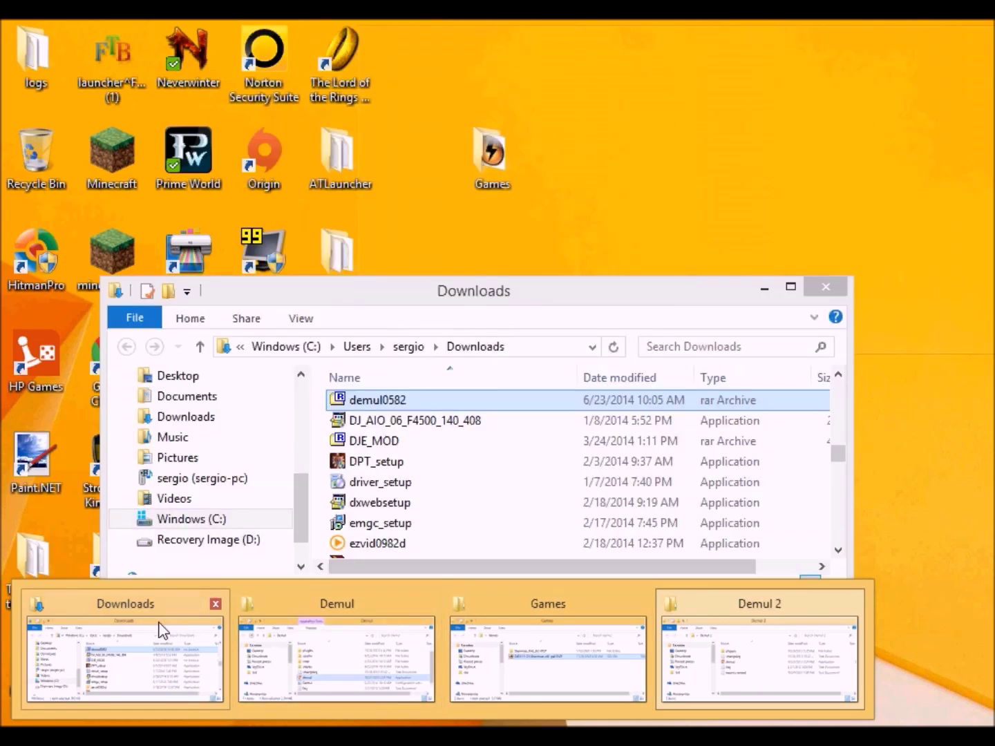
pyautogui.click(160, 629)
pyautogui.click(371, 399)
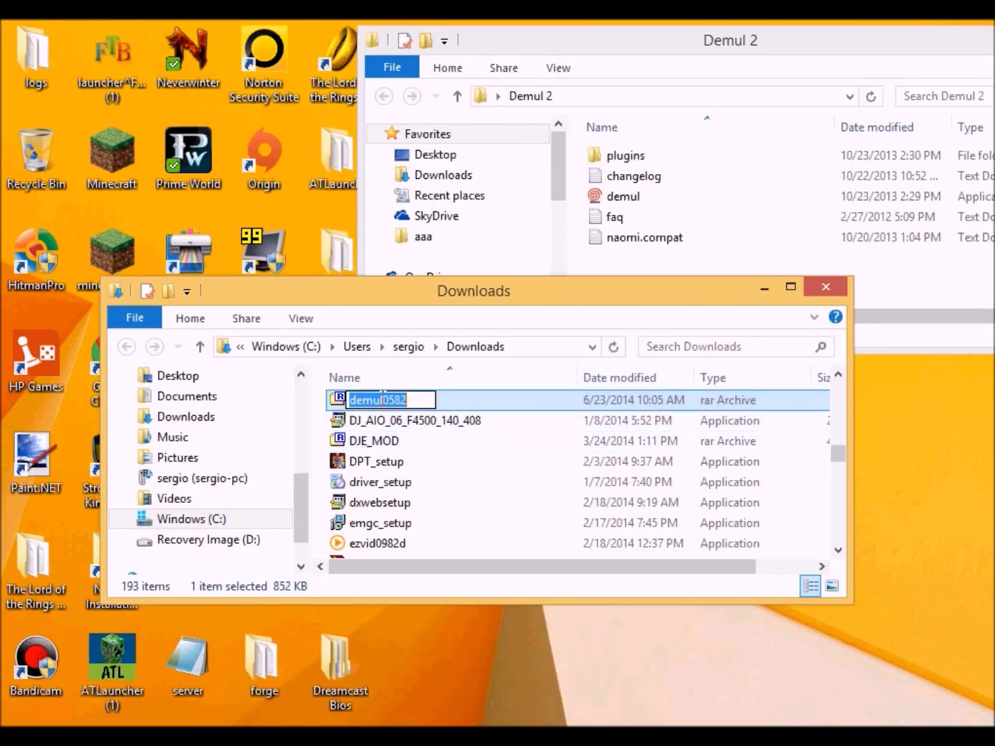
pyautogui.doubleClick(337, 401)
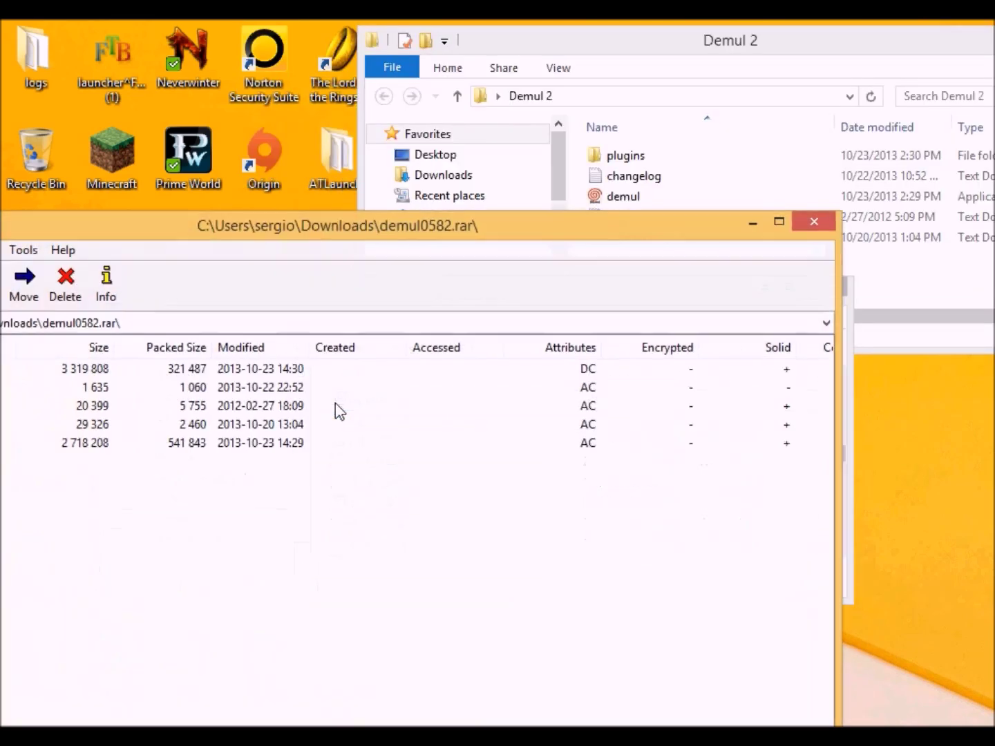
pyautogui.moveTo(295, 230); pyautogui.dragTo(357, 299)
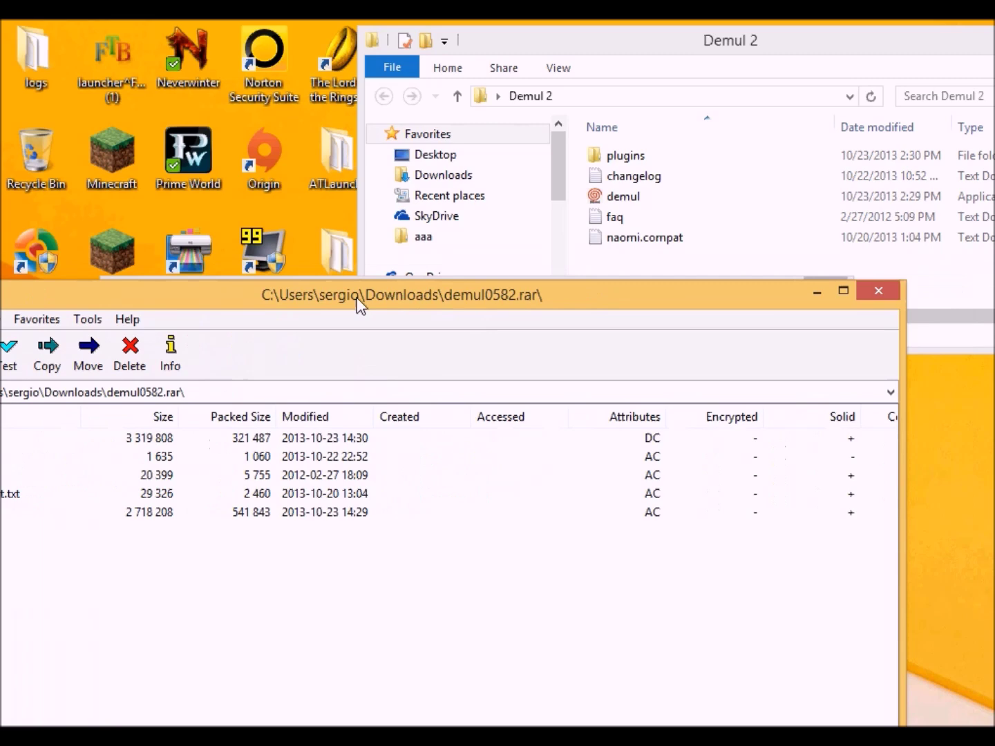
pyautogui.click(874, 293)
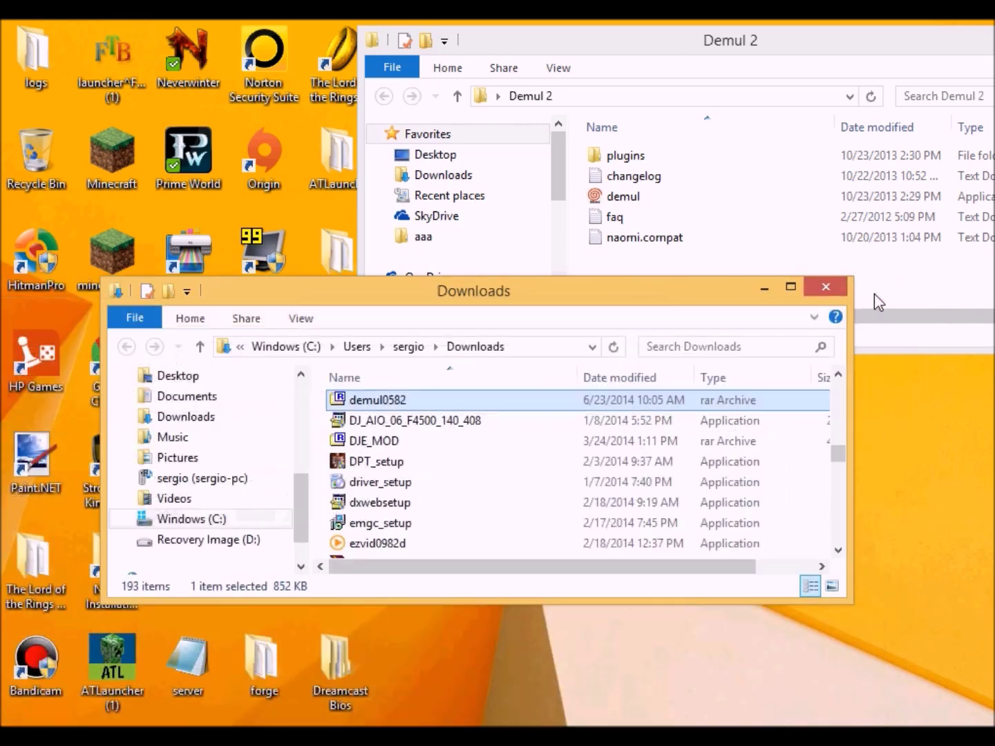
# Step: Launch the demul application from the Demul 2 folder and acknowledge its startup notice
pyautogui.click(588, 42)
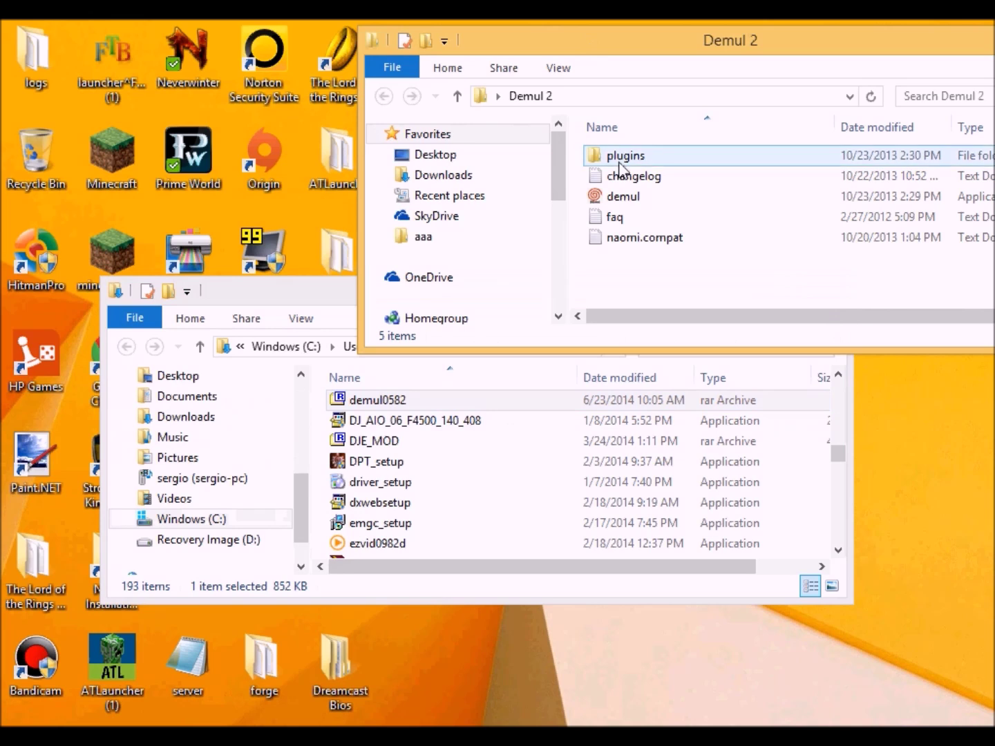
pyautogui.click(624, 196)
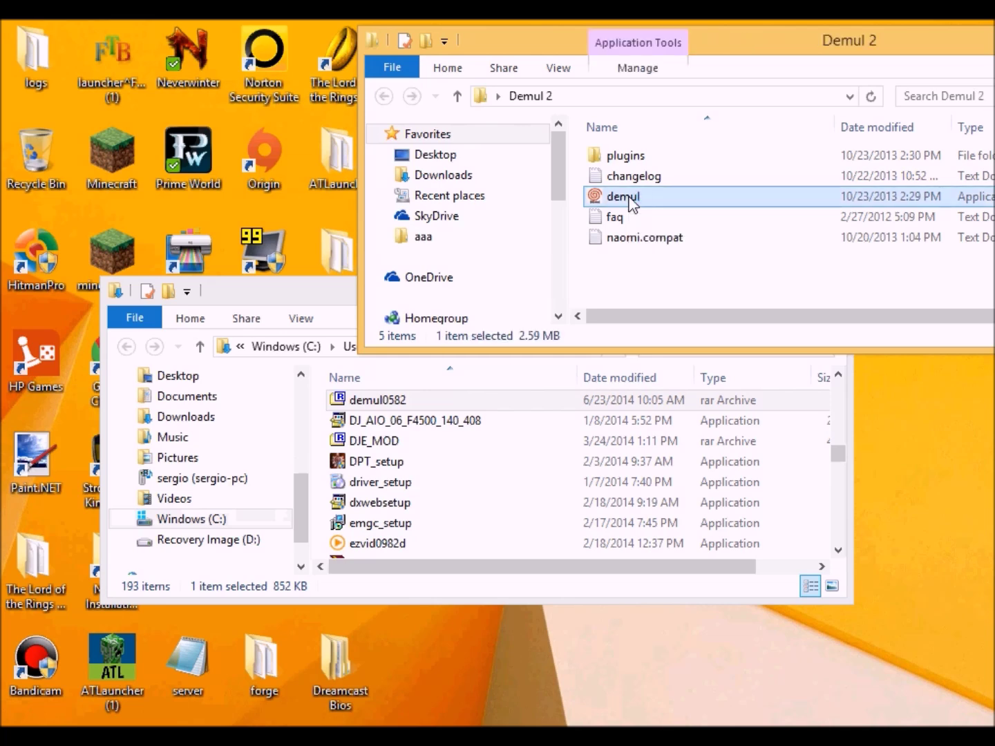
pyautogui.doubleClick(628, 197)
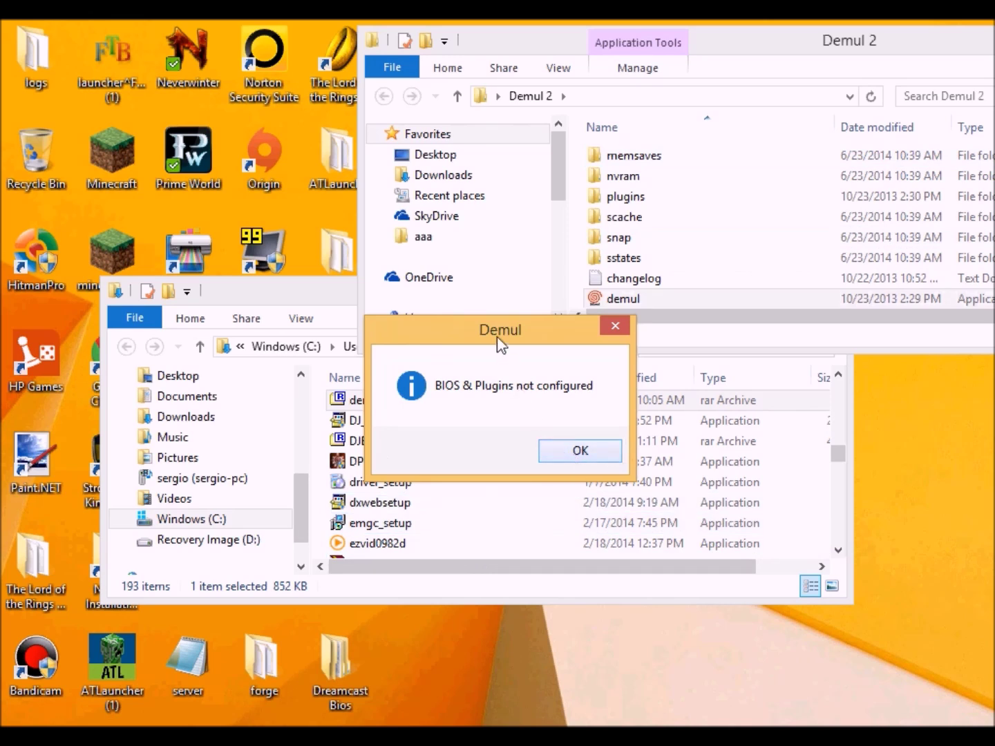
pyautogui.click(570, 451)
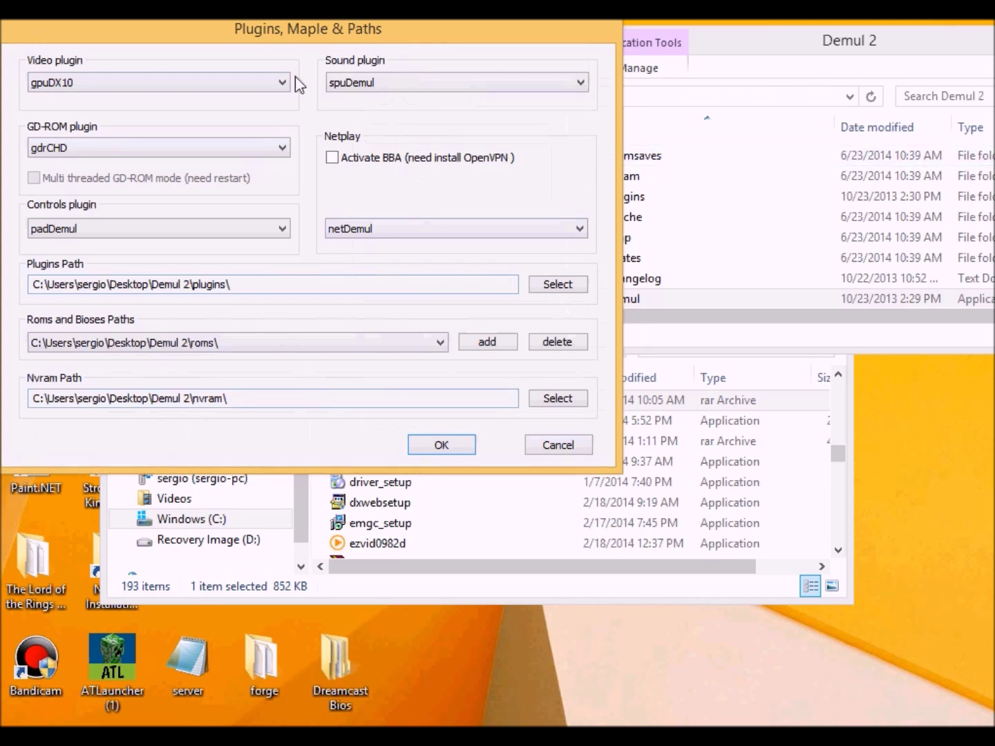
# Step: Set the GD-ROM plugin to gdrImage
pyautogui.click(136, 154)
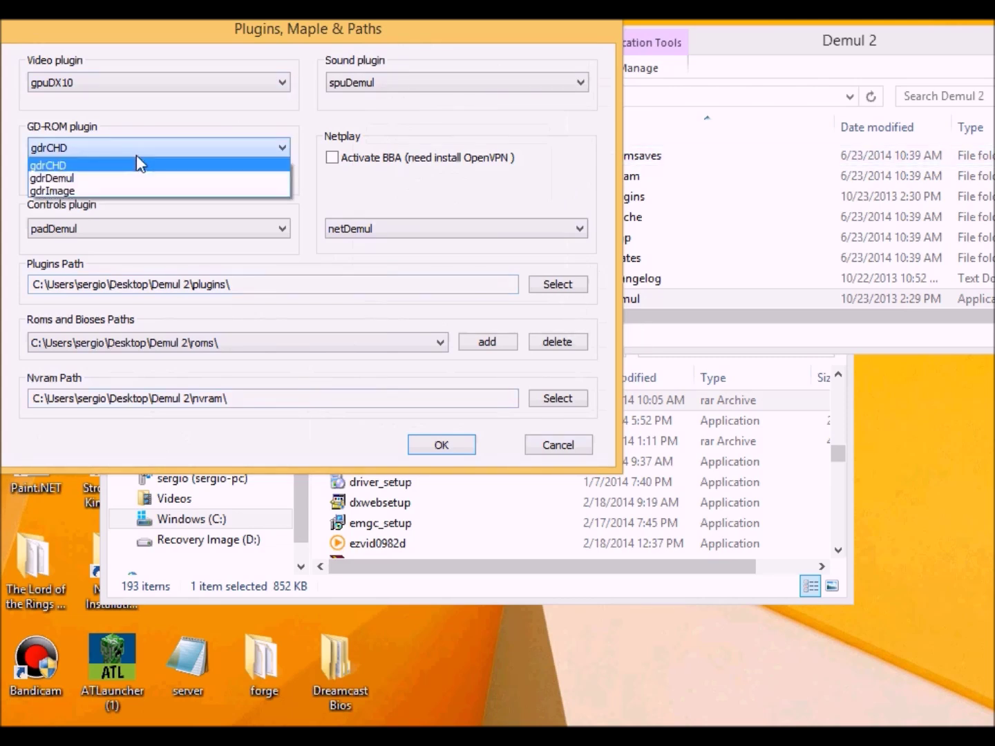
pyautogui.click(104, 190)
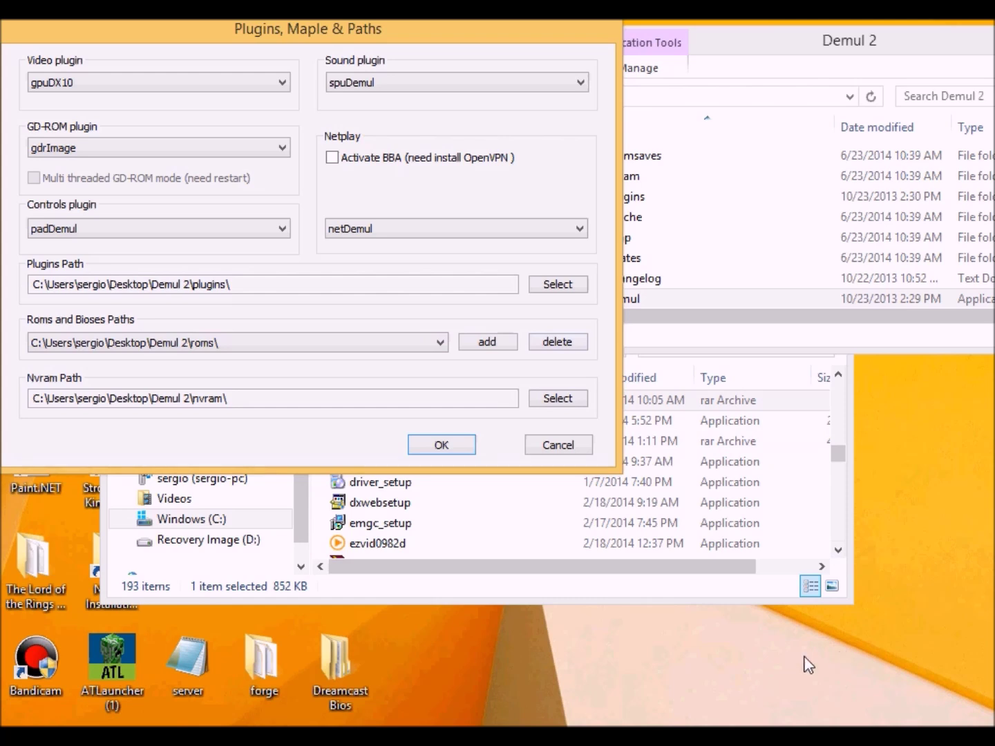
# Step: Add the desktop's Dreamcast Bios folder to the Roms and Bioses paths and accept the plugin and path settings
pyautogui.click(475, 345)
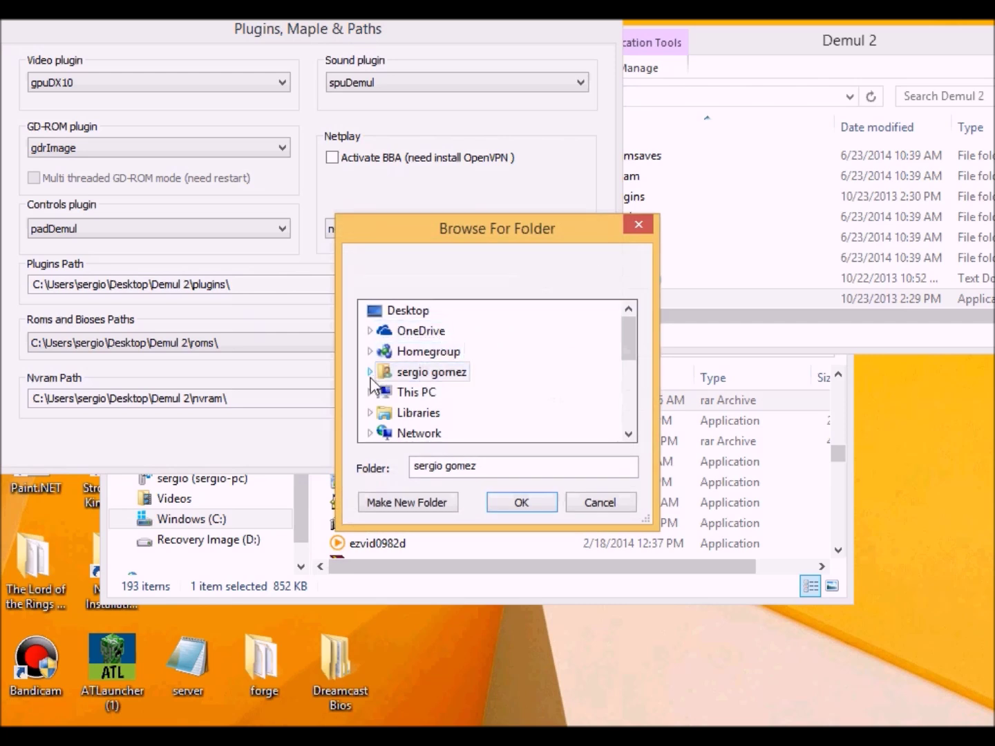
pyautogui.click(369, 371)
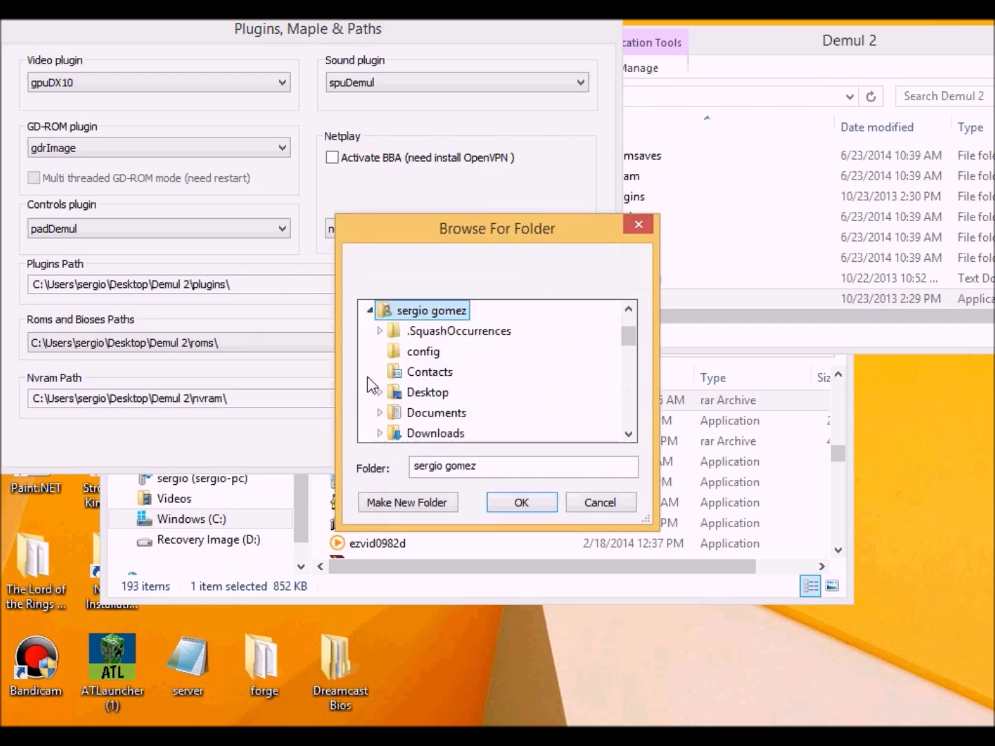
pyautogui.click(369, 310)
pyautogui.scroll(1, 526, 370)
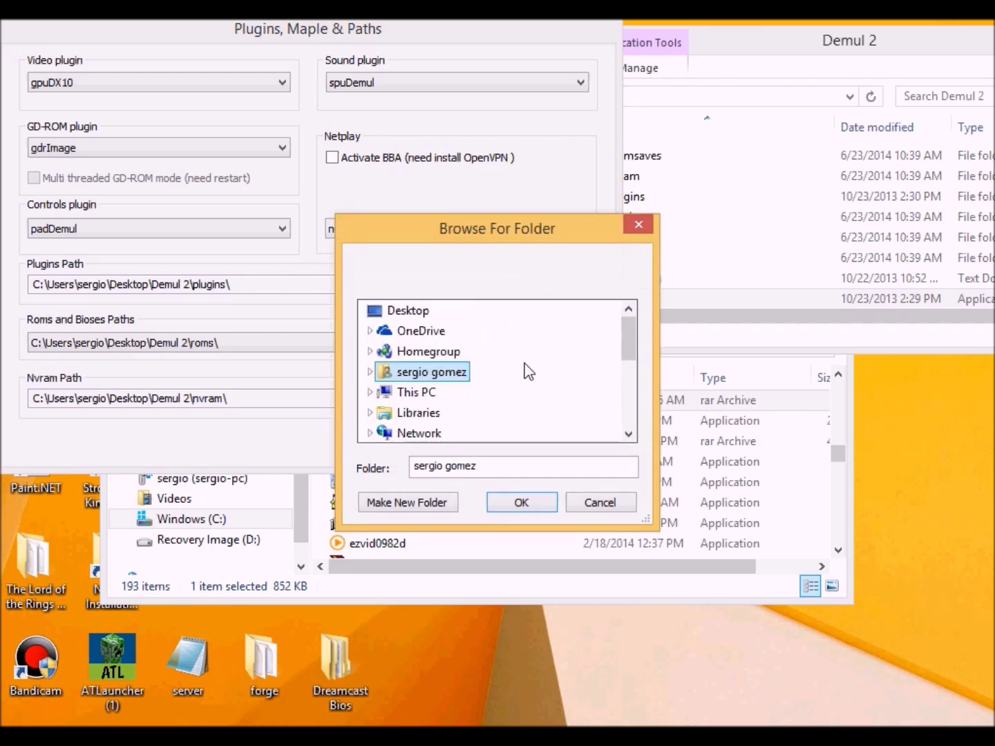
pyautogui.scroll(-2, 482, 371)
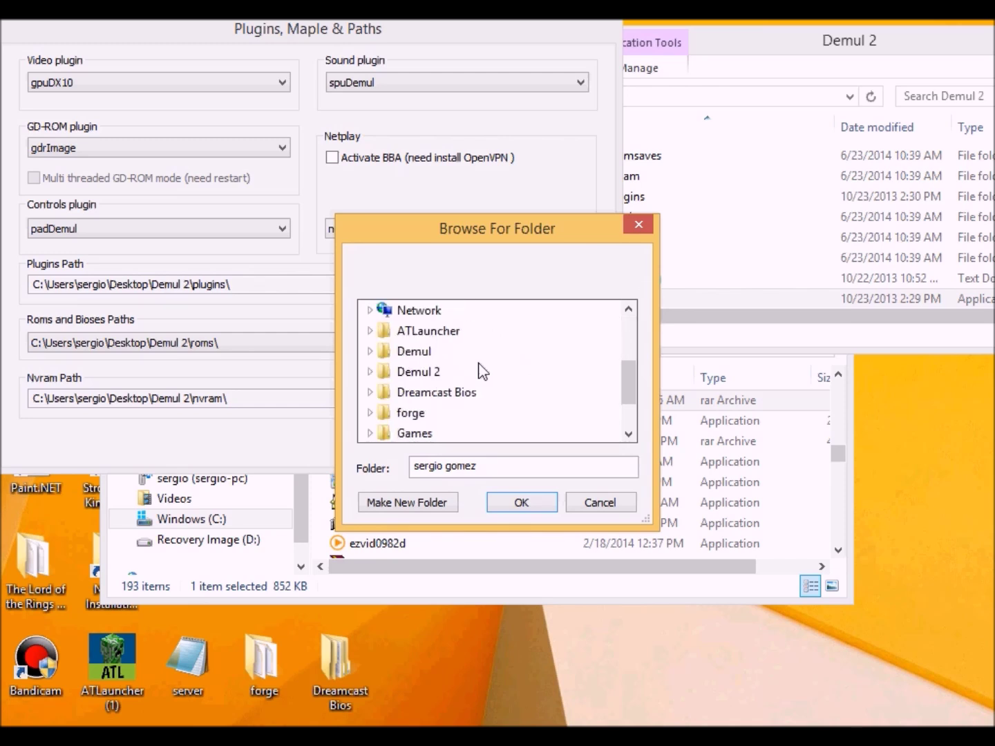
pyautogui.click(438, 392)
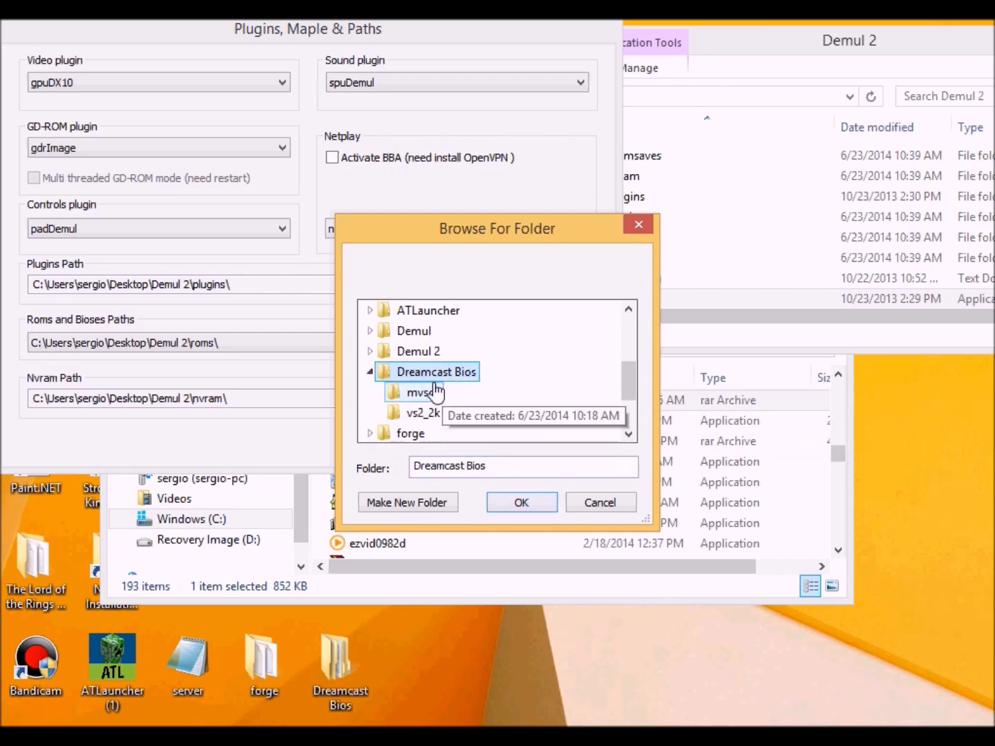
pyautogui.click(541, 505)
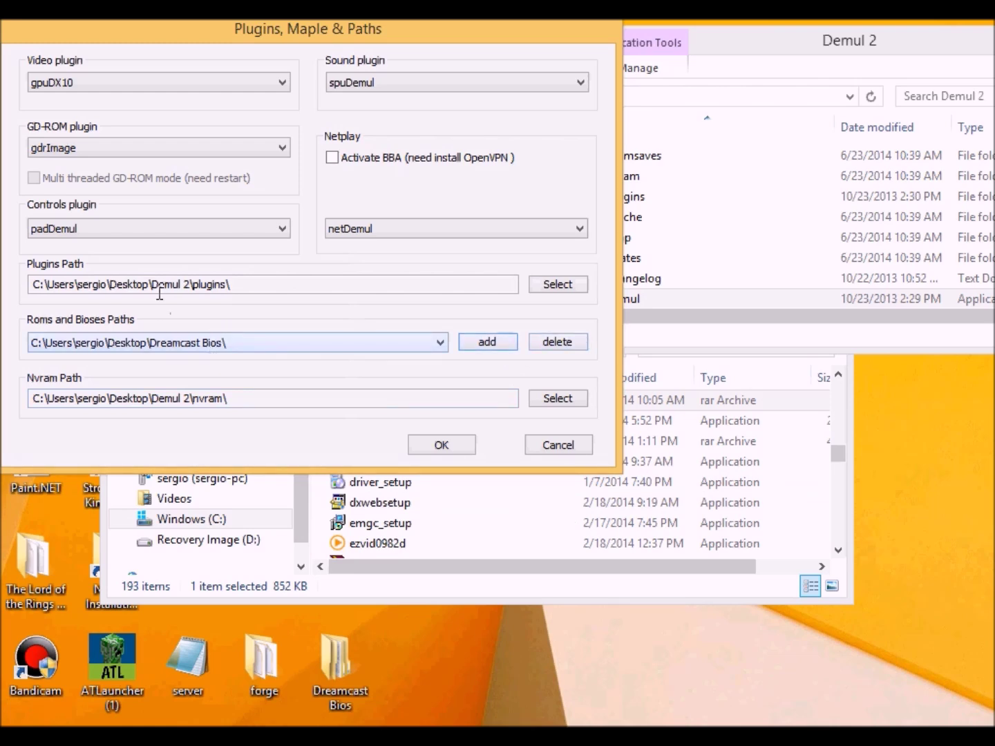
pyautogui.click(440, 444)
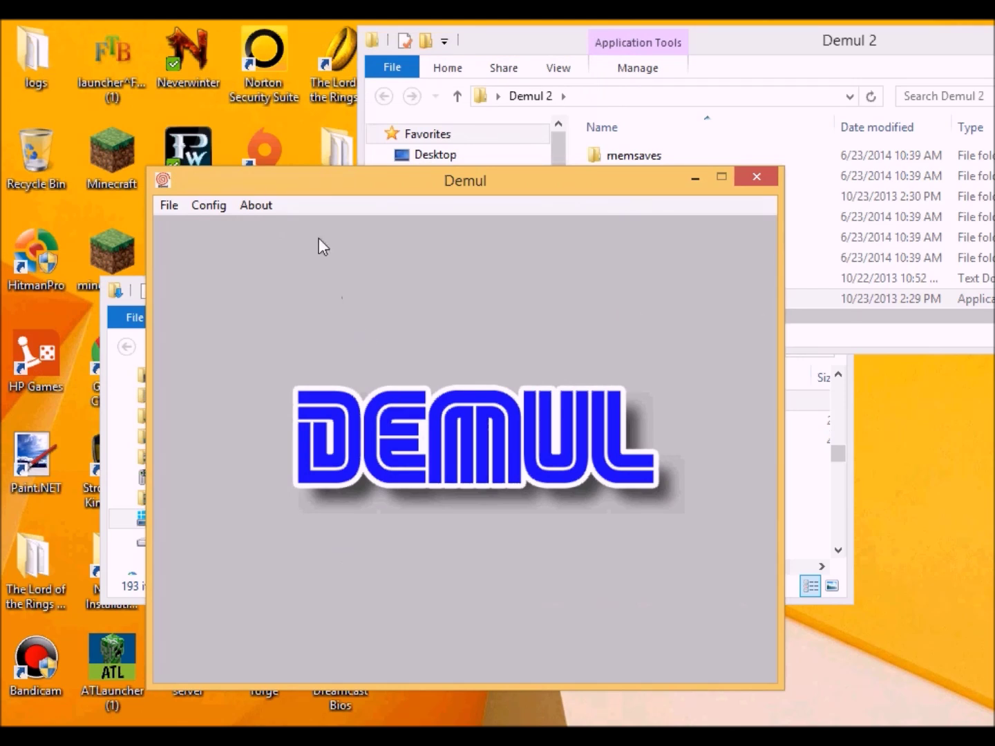
# Step: For Dreamcast Joy 1, bind UP and DOWN to JOY0_ANL1_KEY- and JOY0_ANL1_KEY+, LEFT and RIGHT to JOY0_ANL0_KEY- and JOY0_ANL0_KEY+
pyautogui.click(207, 206)
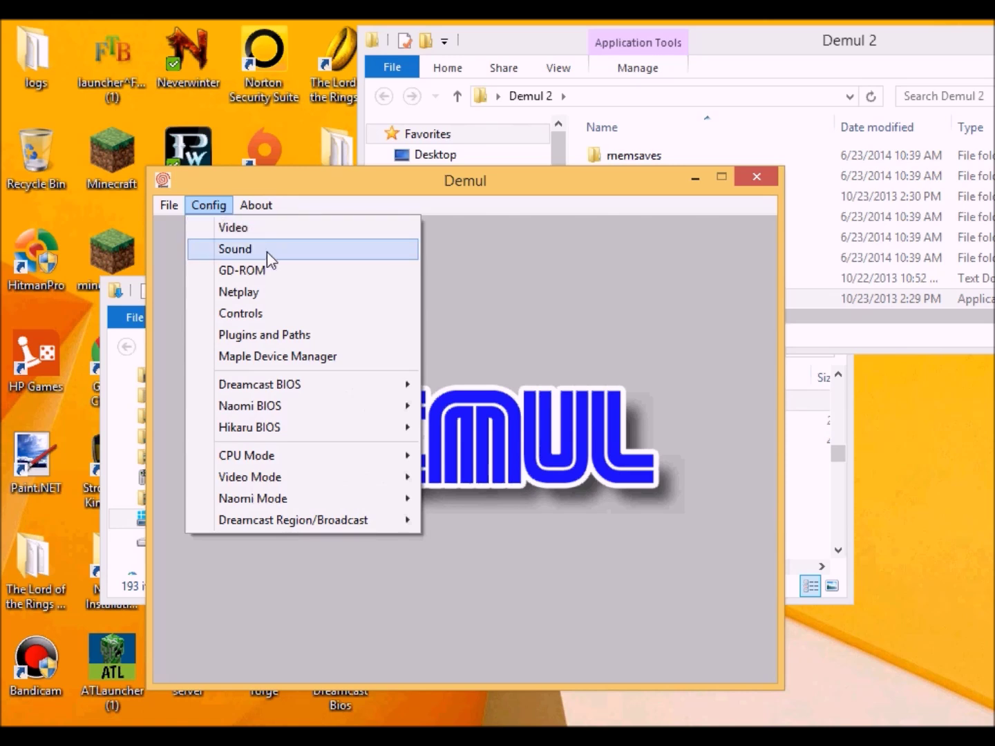
pyautogui.click(281, 312)
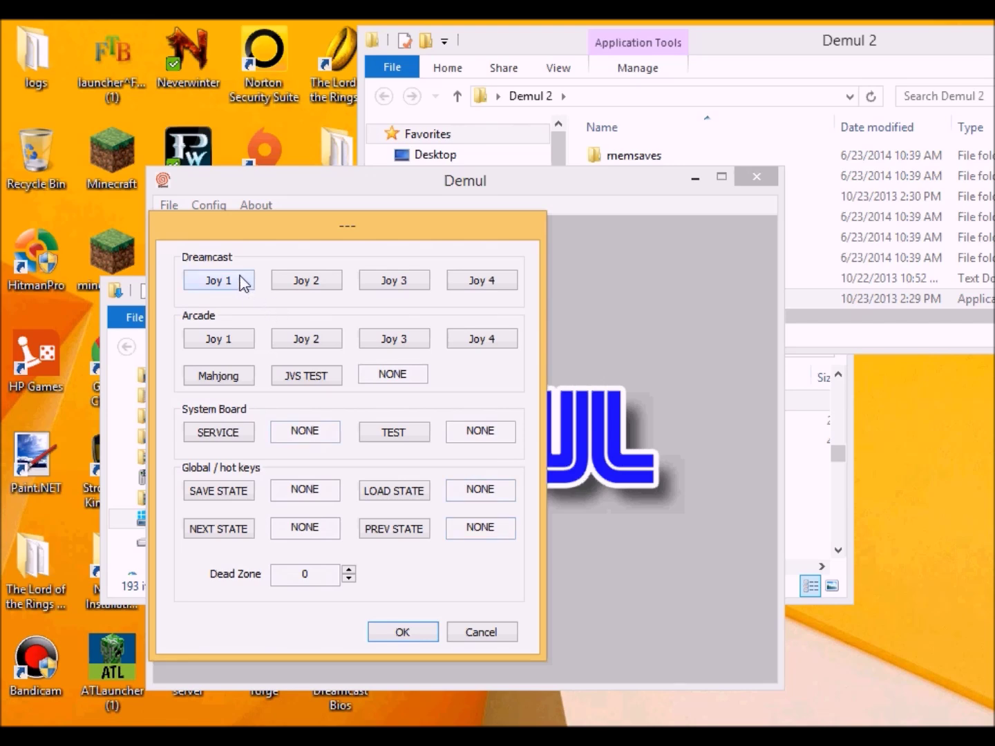
pyautogui.click(218, 280)
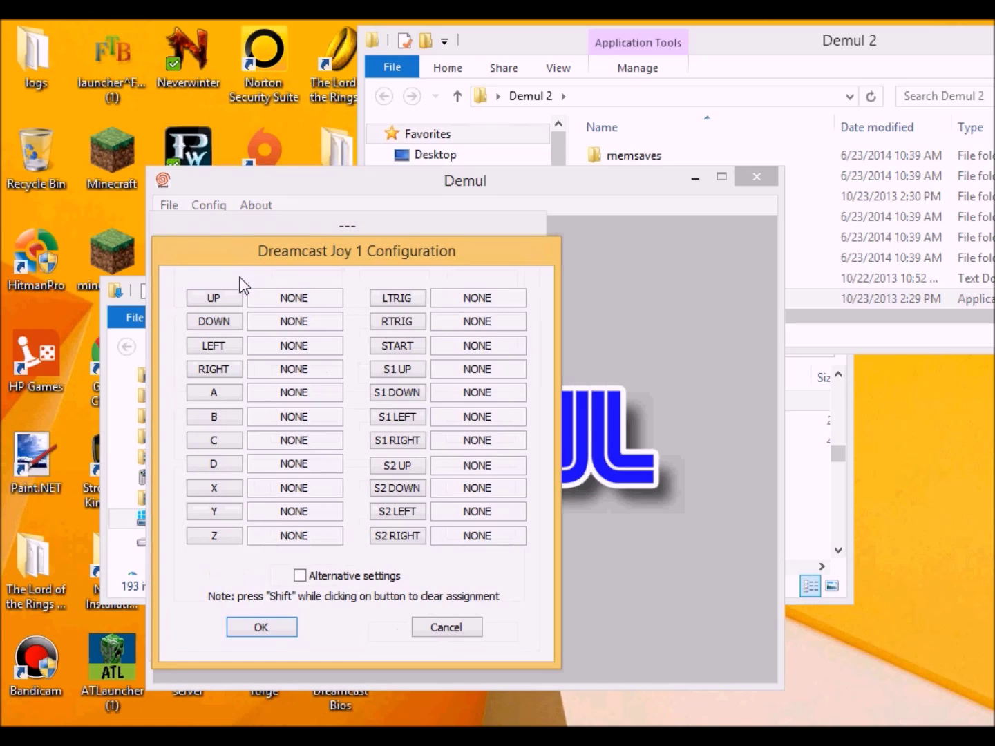
pyautogui.moveTo(271, 251); pyautogui.dragTo(362, 201)
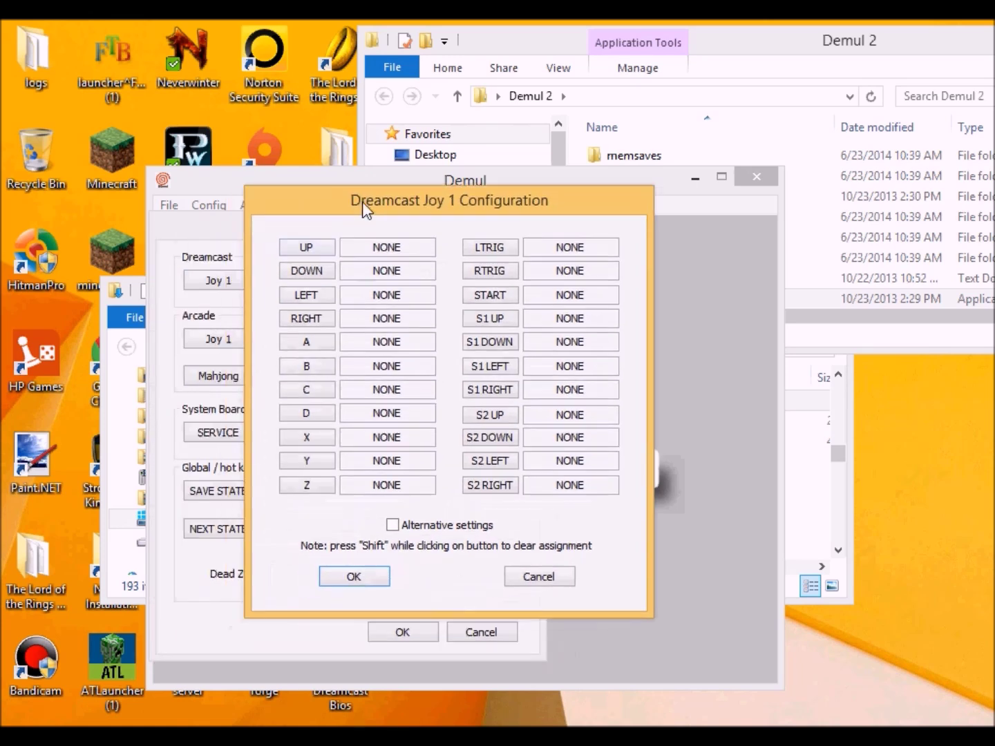
pyautogui.click(329, 250)
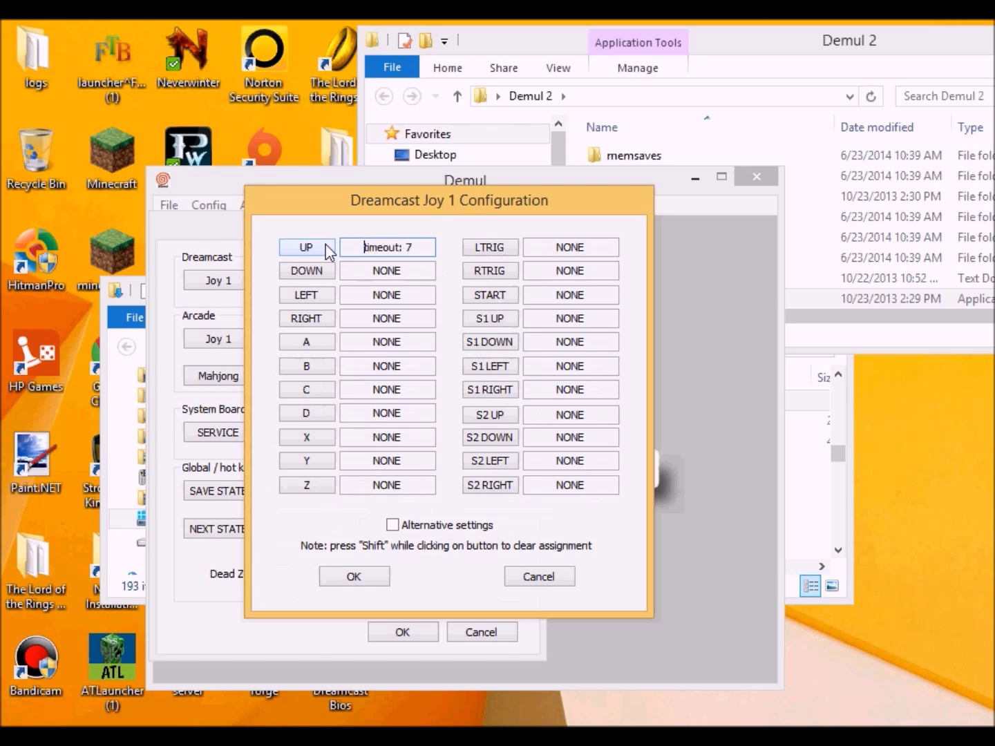
pyautogui.click(319, 270)
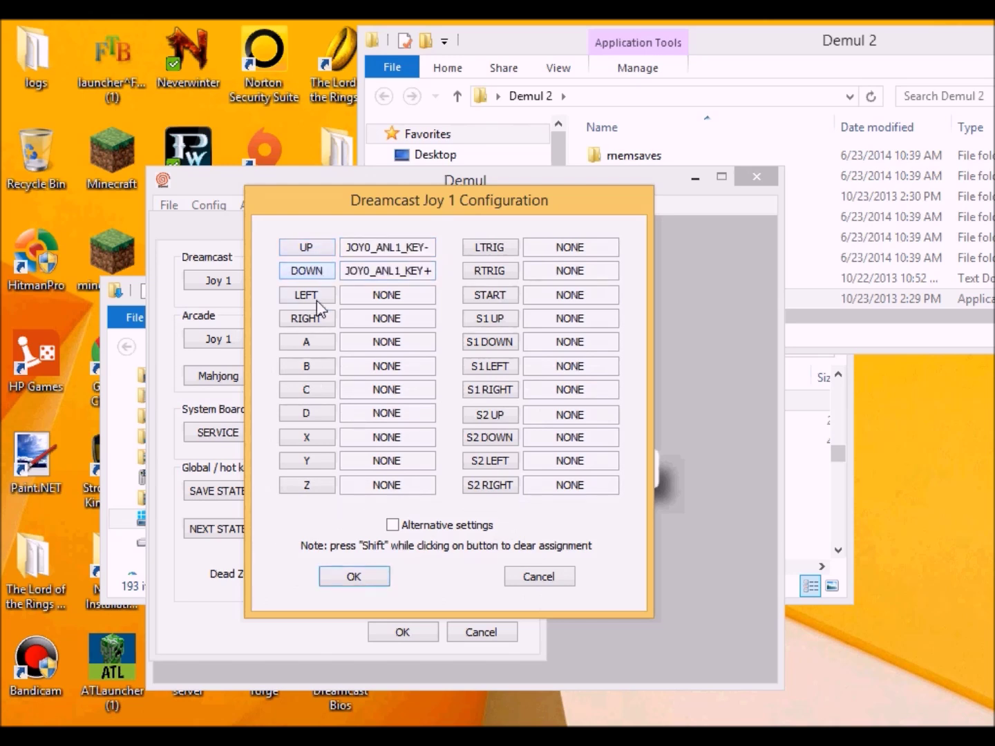
pyautogui.click(317, 299)
pyautogui.click(314, 319)
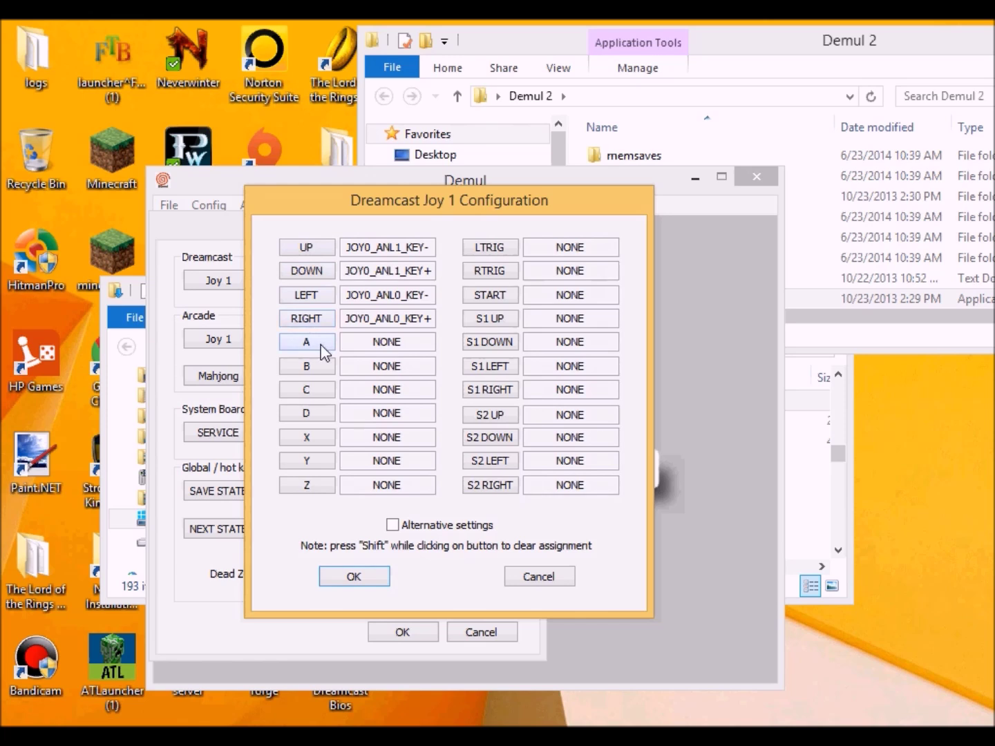
# Step: Bind the Joy 1 face buttons: A to JOY0_1, B to JOY0_2, X to JOY0_0 and Y to JOY0_3
pyautogui.click(321, 342)
pyautogui.click(323, 371)
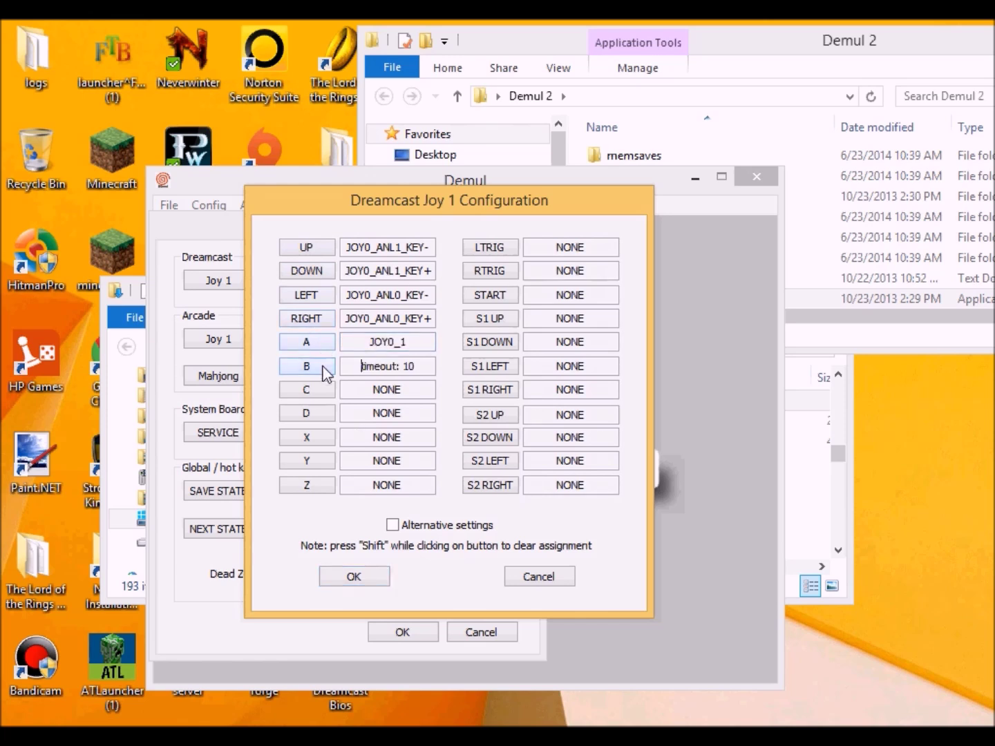
pyautogui.click(315, 437)
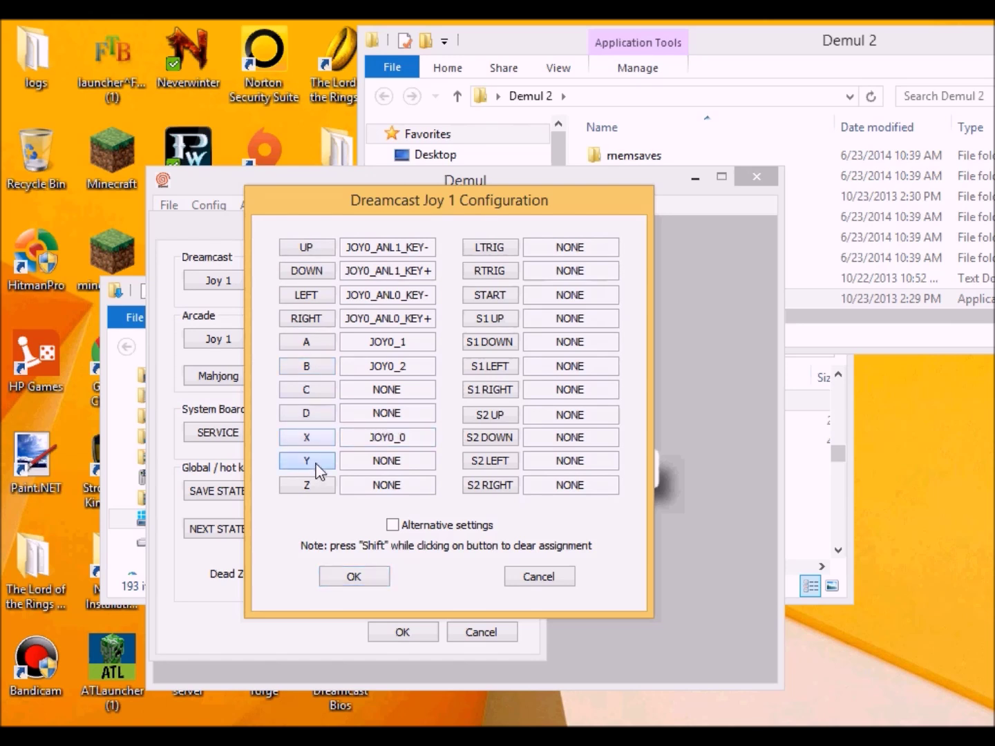
pyautogui.click(318, 464)
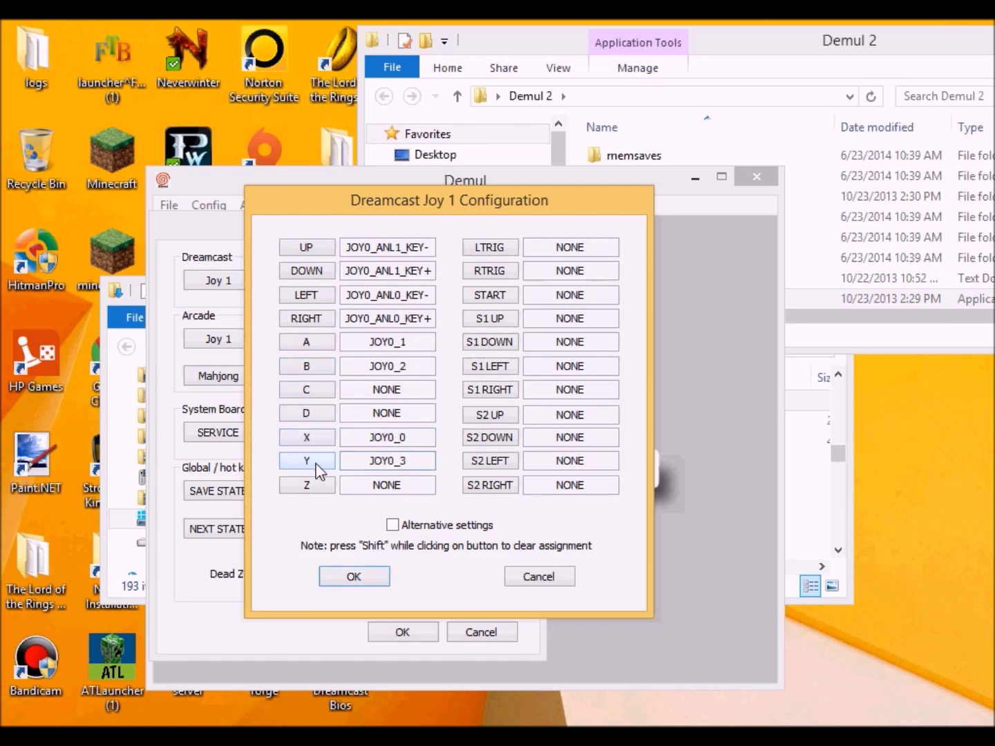
# Step: Bind Joy 1 LTRIG to JOY0_4, RTRIG to JOY0_5 and START to JOY0_9
pyautogui.click(489, 249)
pyautogui.click(496, 271)
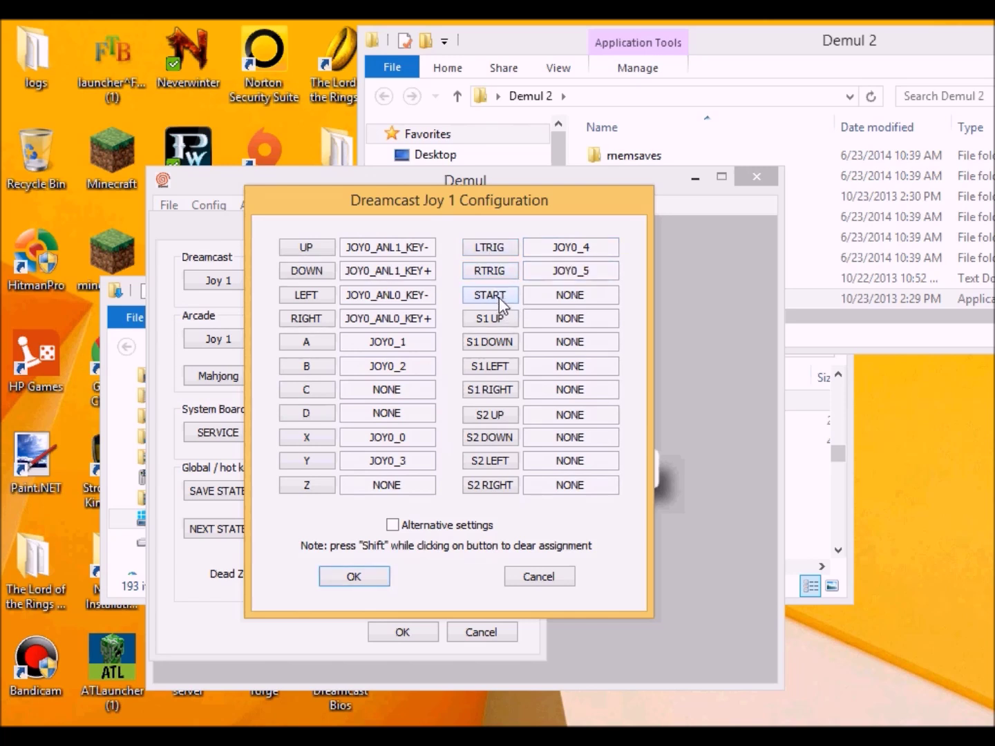
pyautogui.click(499, 297)
# Step: Bind S1 UP and DOWN to JOY0_ANL5_KEY- and JOY0_ANL5_KEY+, S1 LEFT and RIGHT to JOY0_ANL2_KEY- and JOY0_ANL2_KEY+, and save the controls
pyautogui.click(499, 322)
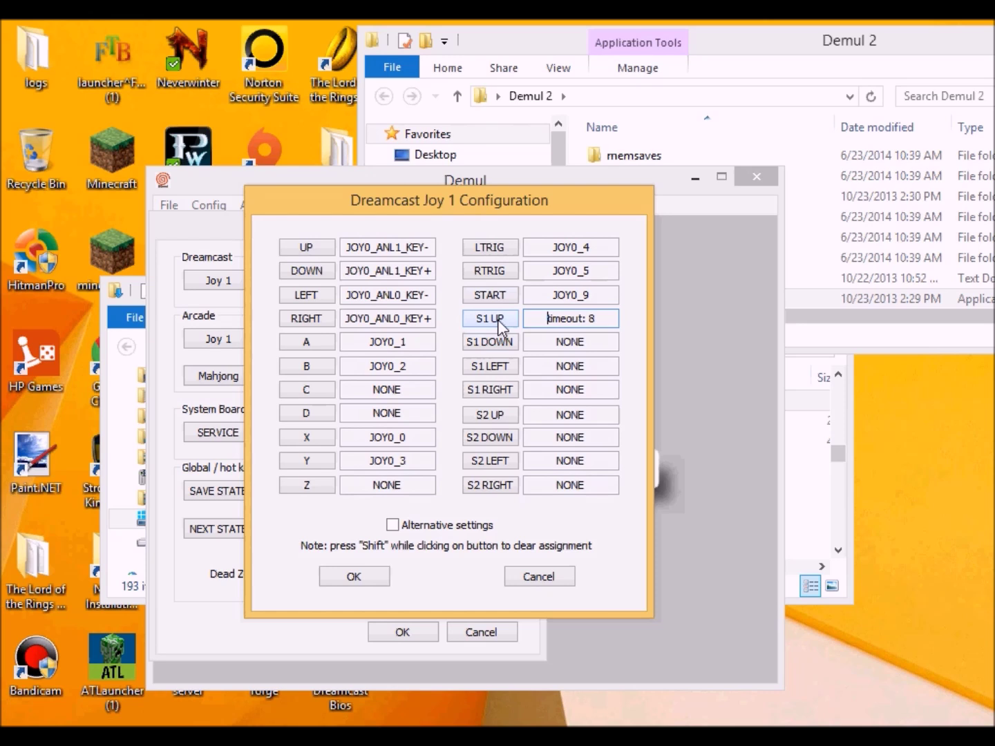
pyautogui.click(502, 338)
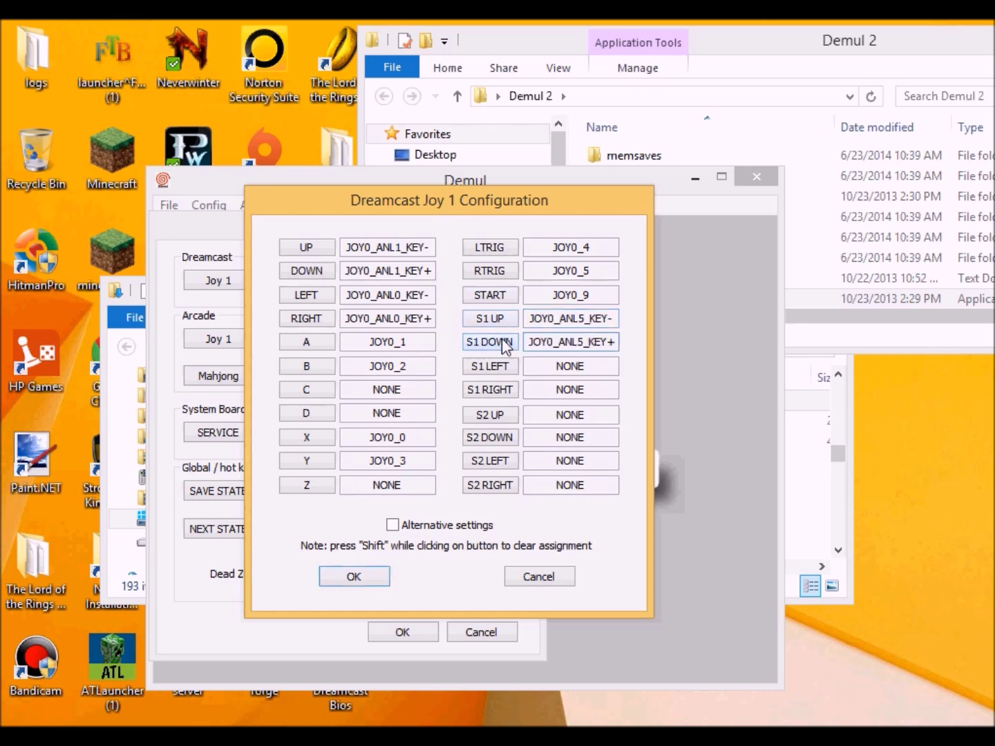
pyautogui.click(504, 367)
pyautogui.click(497, 391)
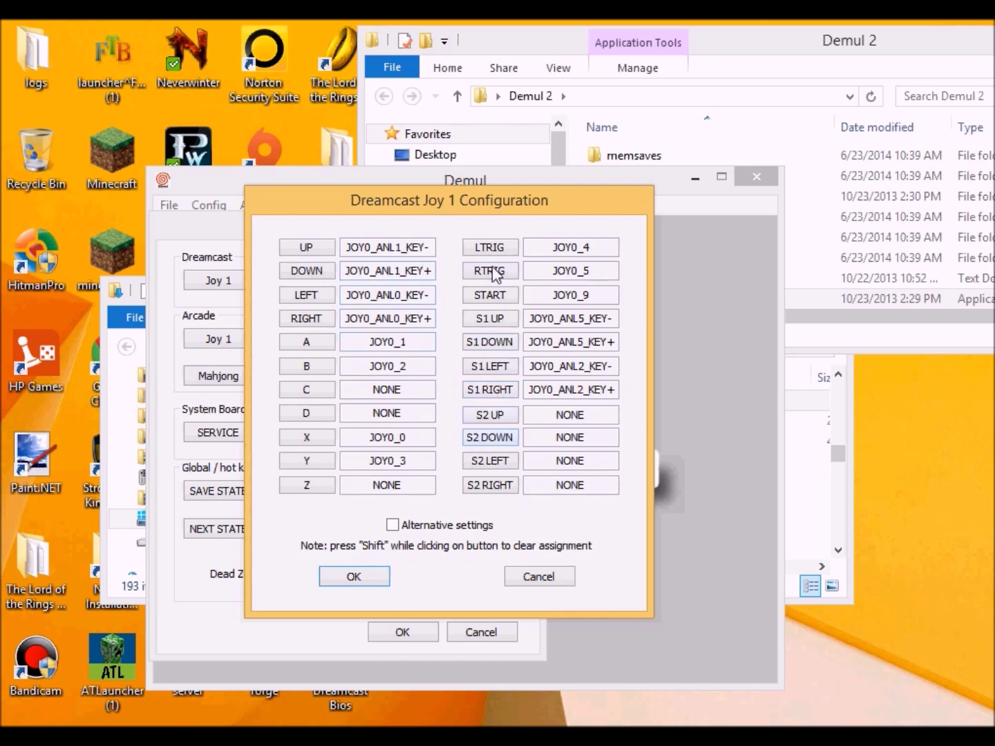
pyautogui.click(355, 577)
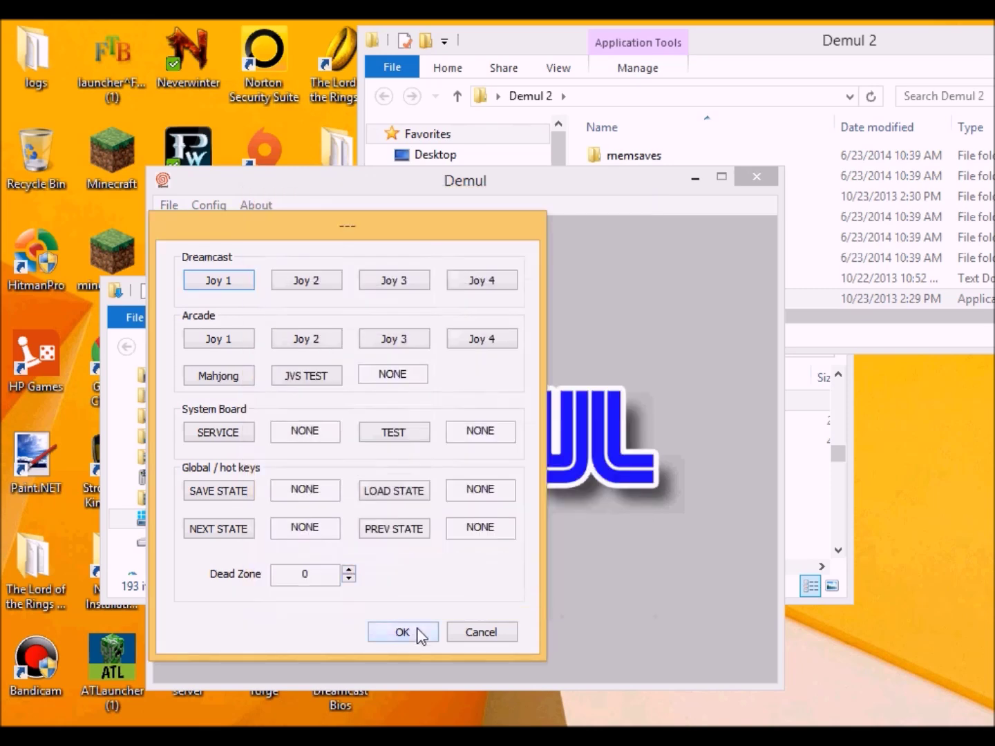
pyautogui.click(420, 632)
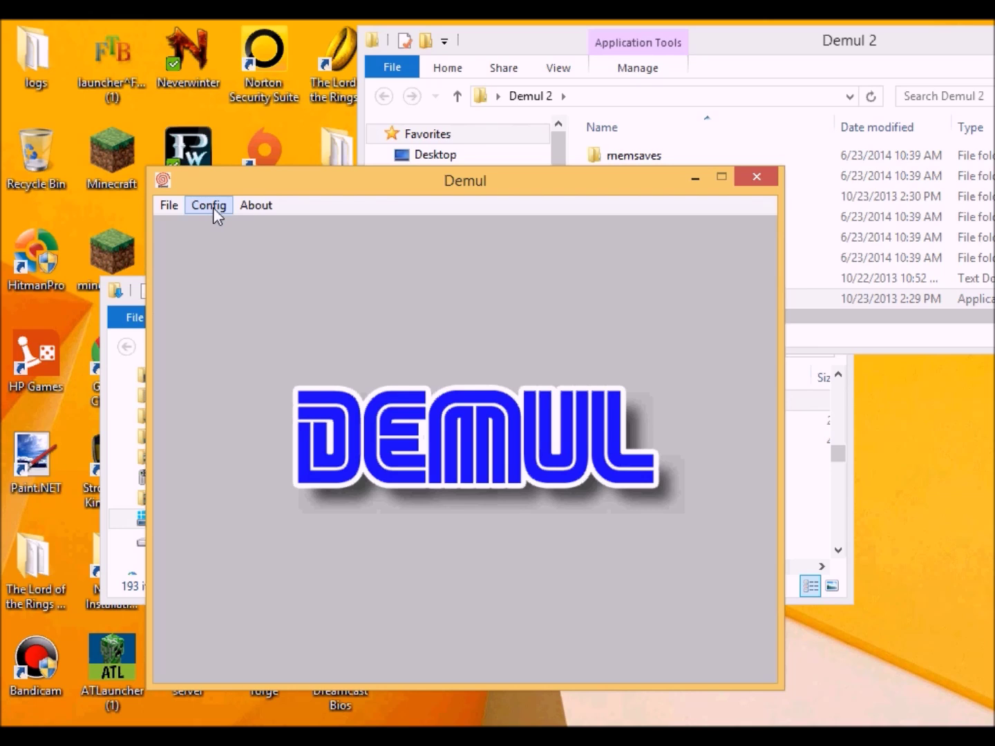
pyautogui.click(214, 208)
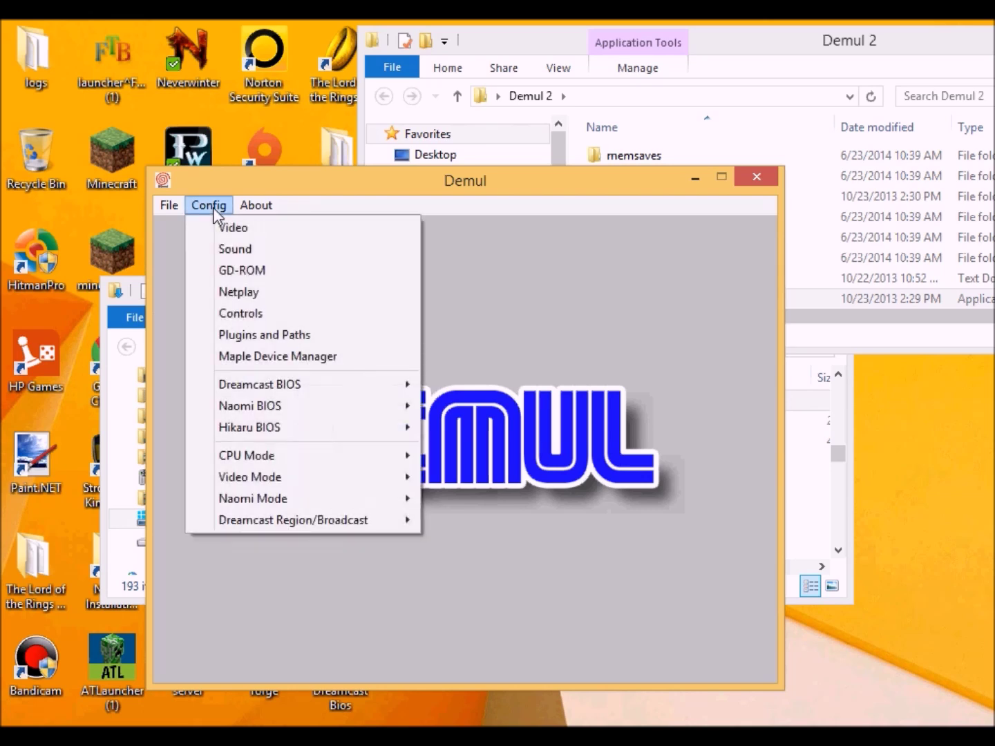
pyautogui.moveTo(282, 389)
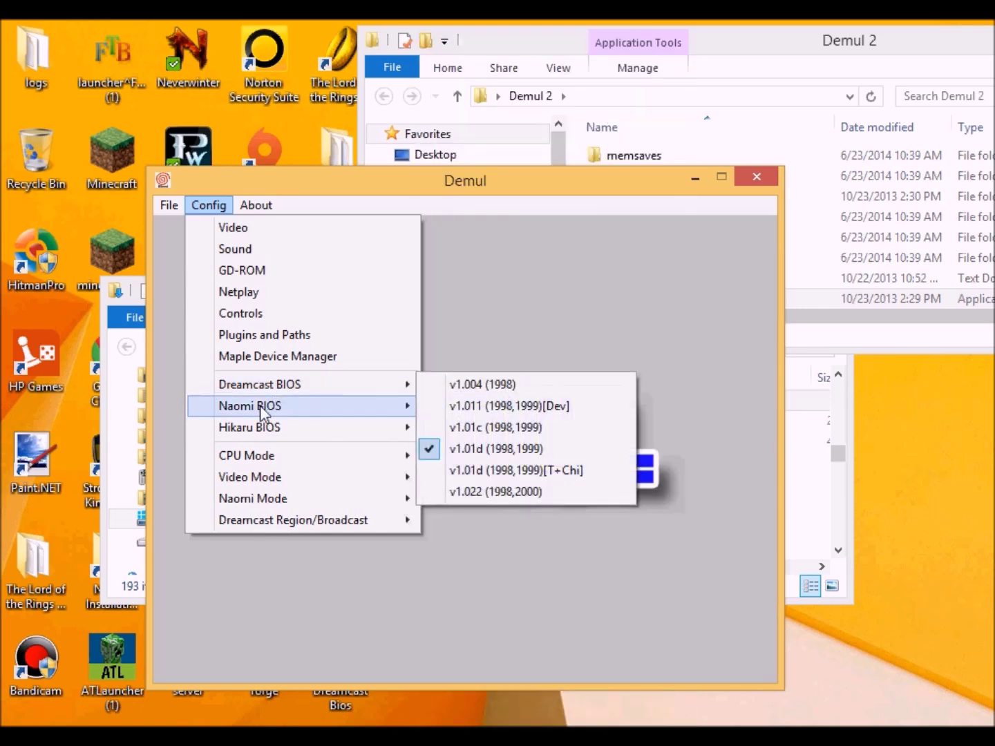
pyautogui.moveTo(264, 409)
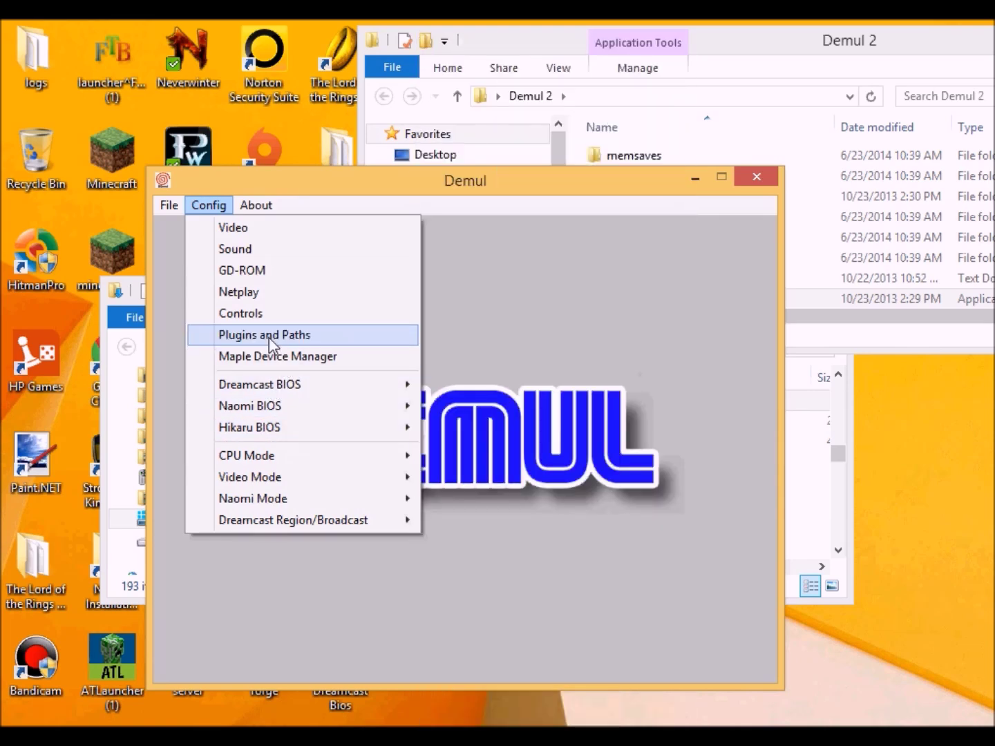
pyautogui.moveTo(170, 209)
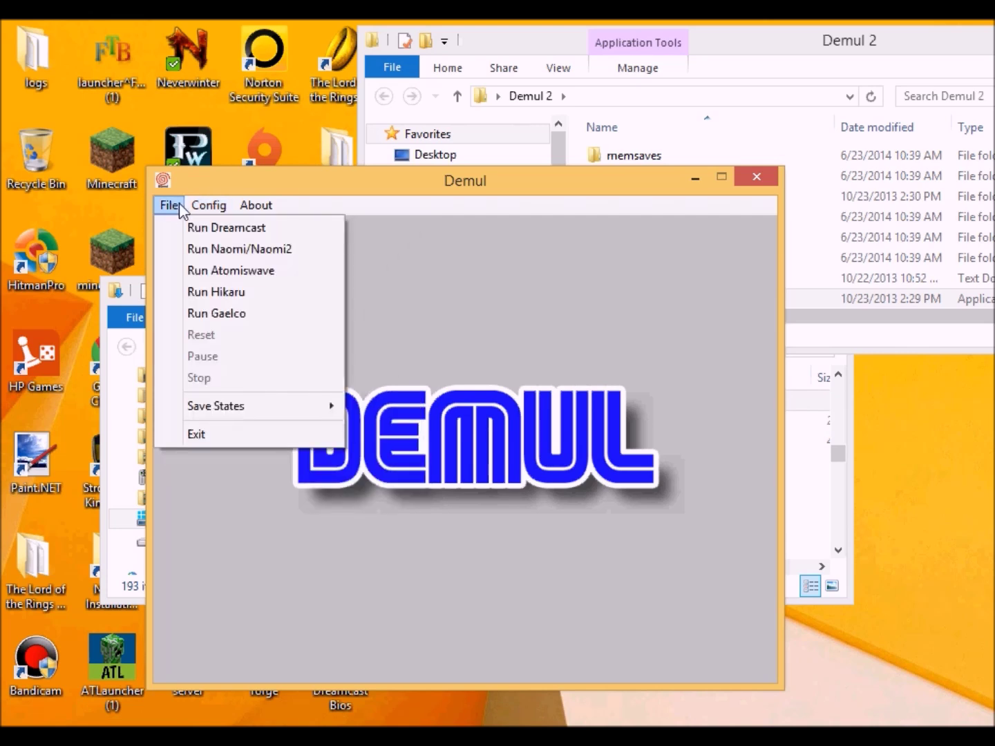
# Step: Try to browse for a GD-ROM image file and dismiss the program's error dialog
pyautogui.moveTo(209, 207)
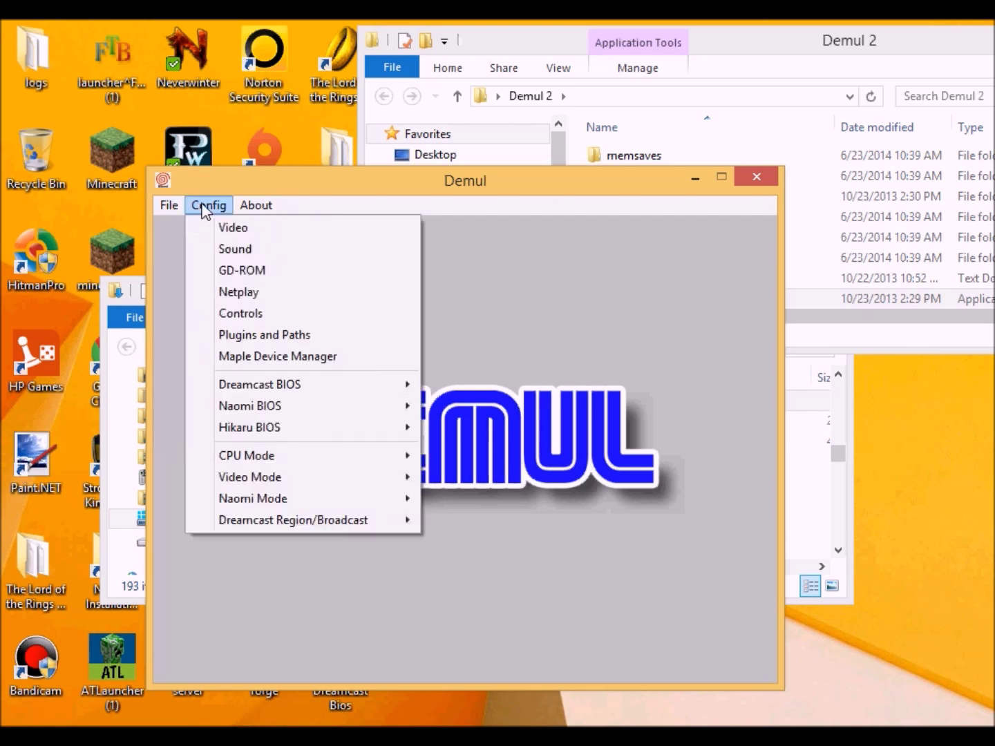
pyautogui.click(238, 272)
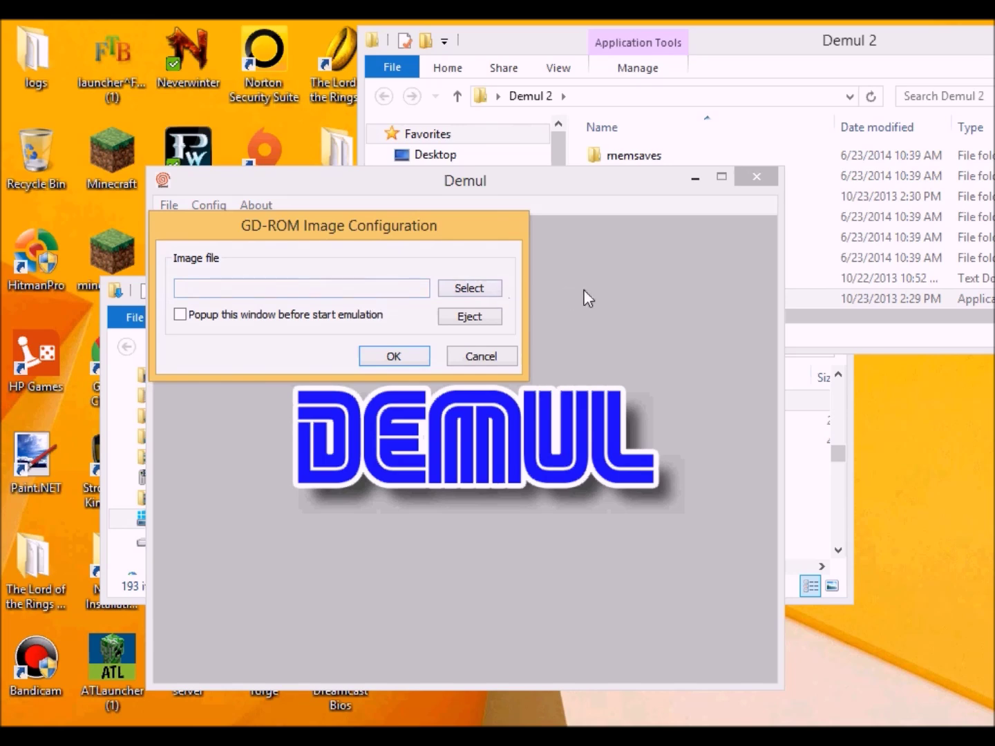
pyautogui.click(488, 289)
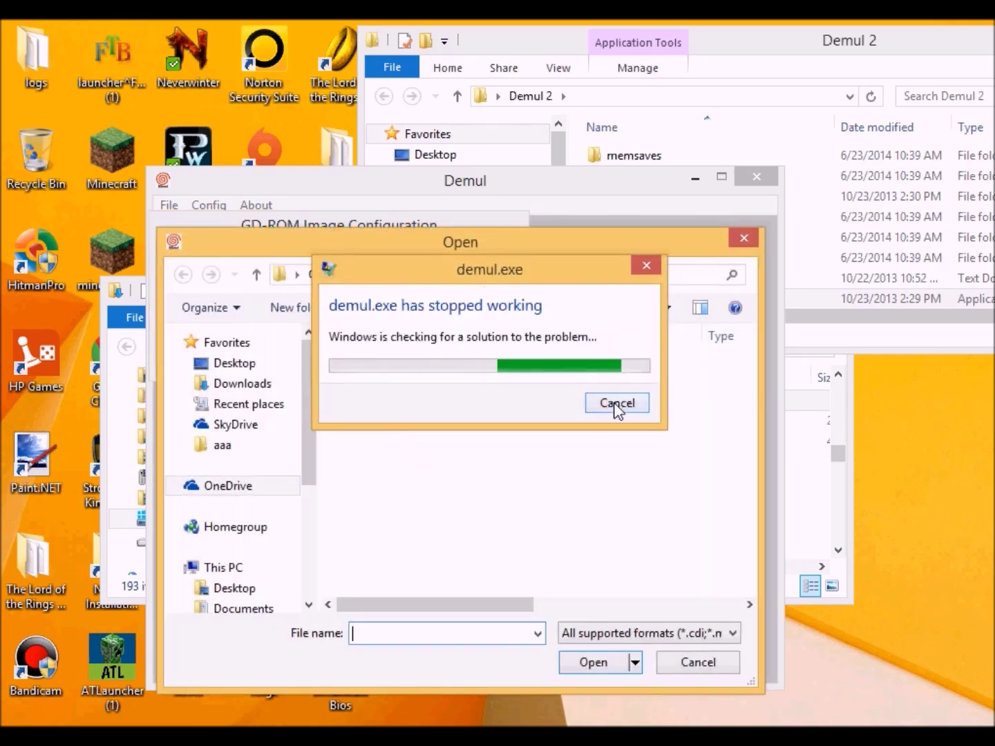
pyautogui.click(617, 411)
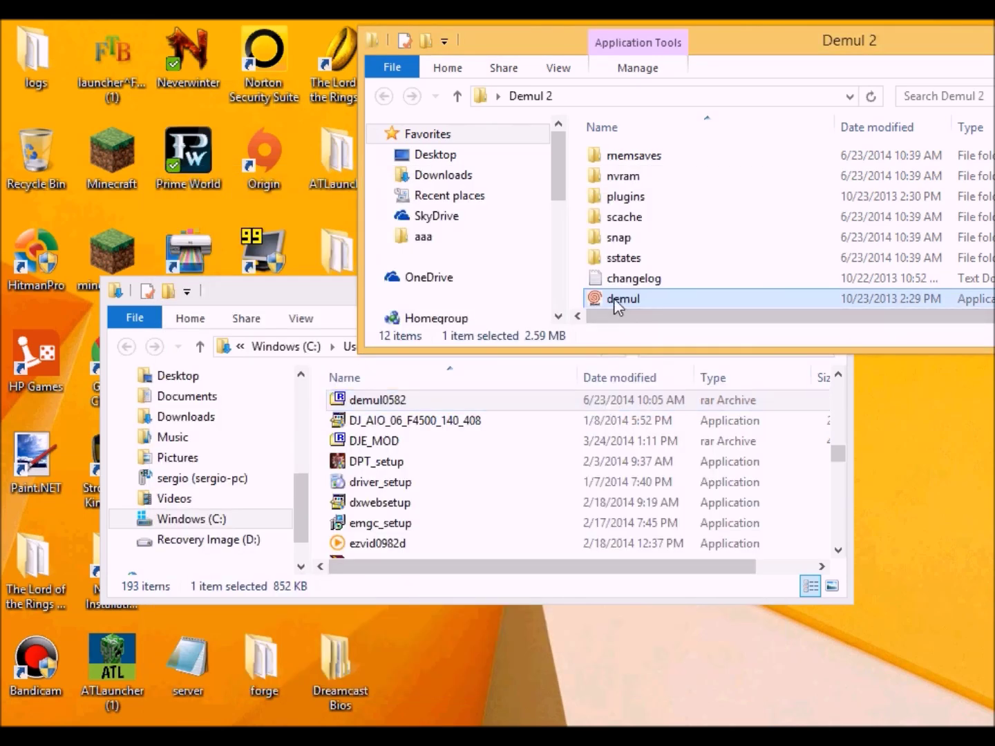
# Step: Relaunch Demul from the Demul 2 folder and set the GD-ROM image to 2003-11-23-Shenmue-cd1-pal-DCP from the desktop's Games folder
pyautogui.doubleClick(613, 298)
pyautogui.click(112, 102)
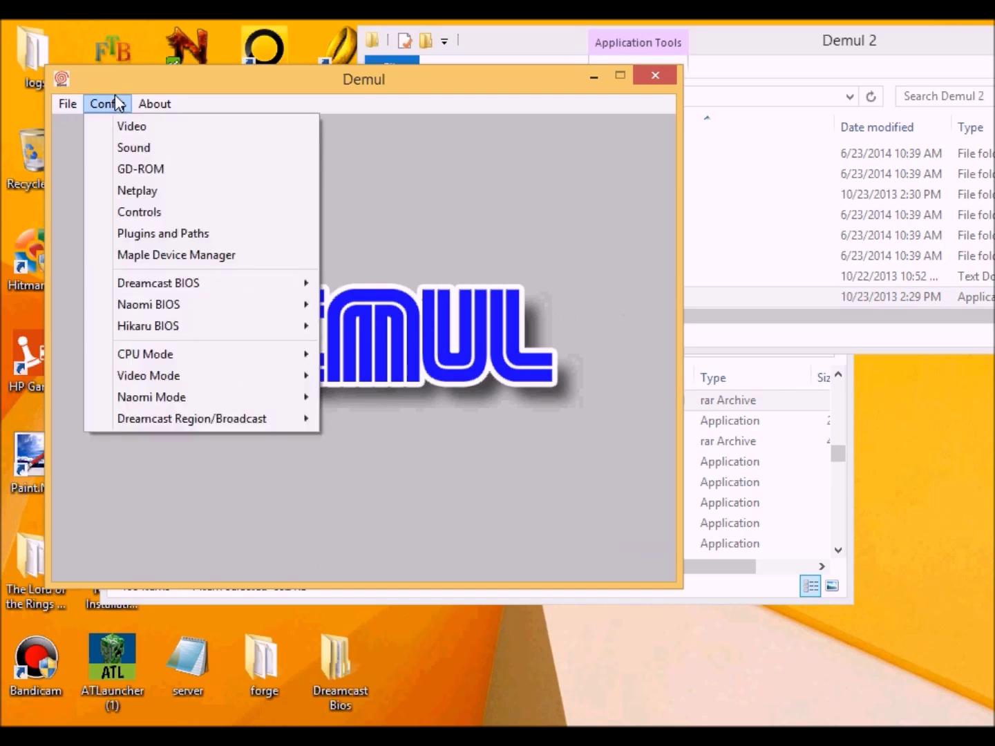
pyautogui.click(145, 172)
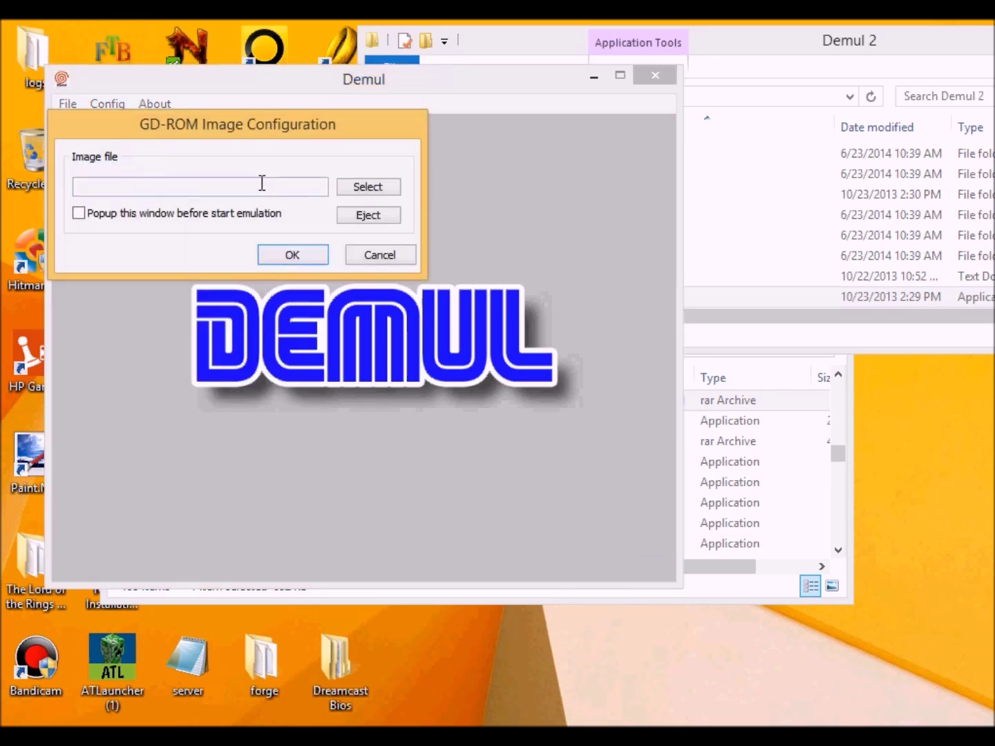
pyautogui.click(390, 190)
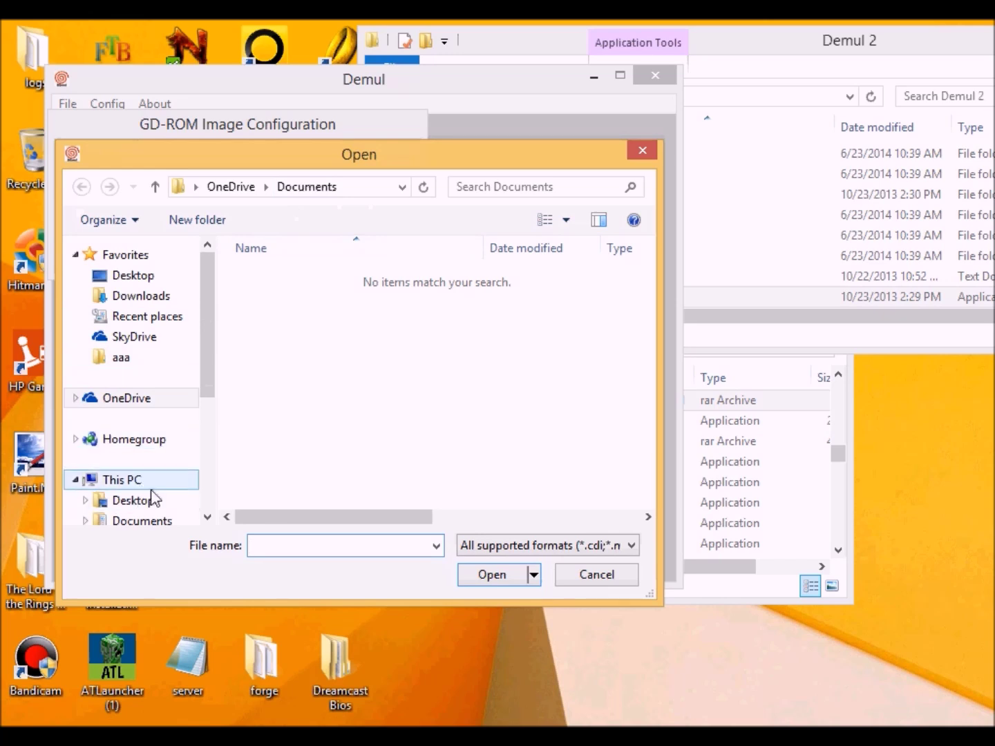
pyautogui.moveTo(206, 326)
pyautogui.mouseDown()
pyautogui.moveTo(221, 402)
pyautogui.moveTo(205, 355)
pyautogui.moveTo(210, 309)
pyautogui.mouseUp()
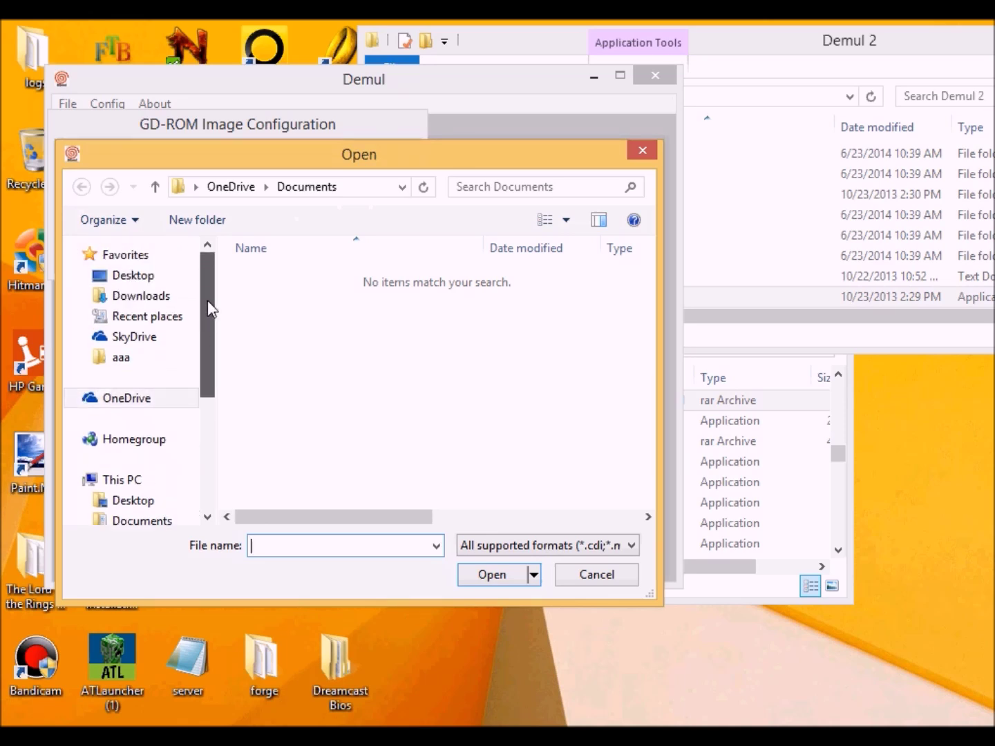
pyautogui.moveTo(208, 315); pyautogui.dragTo(117, 411)
pyautogui.click(133, 373)
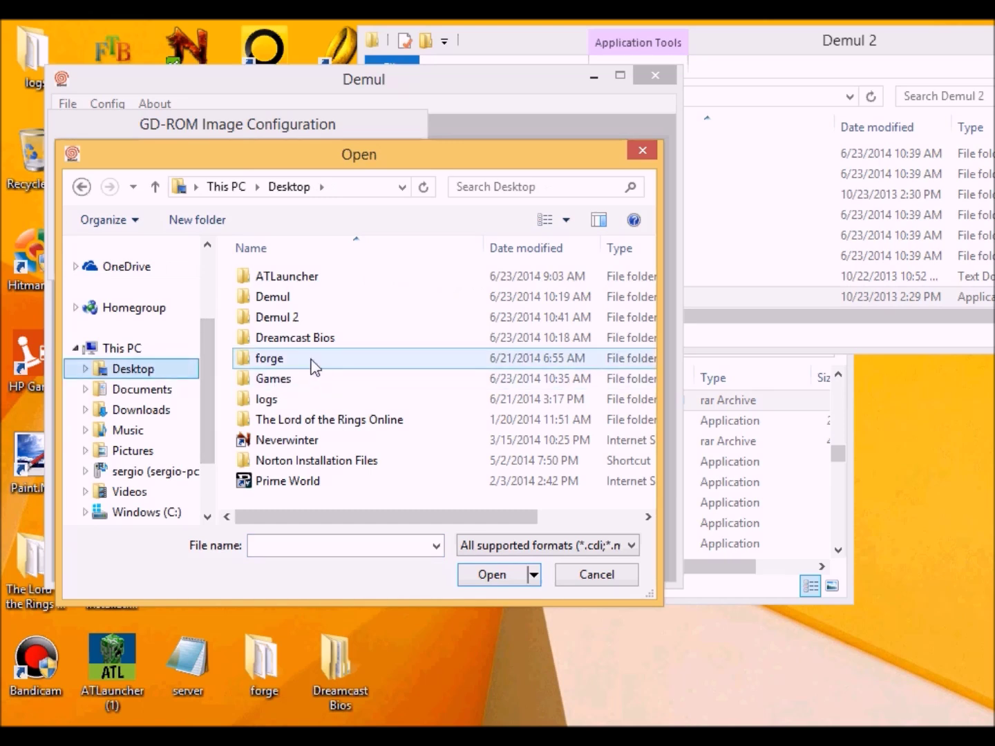
pyautogui.click(274, 384)
pyautogui.doubleClick(275, 384)
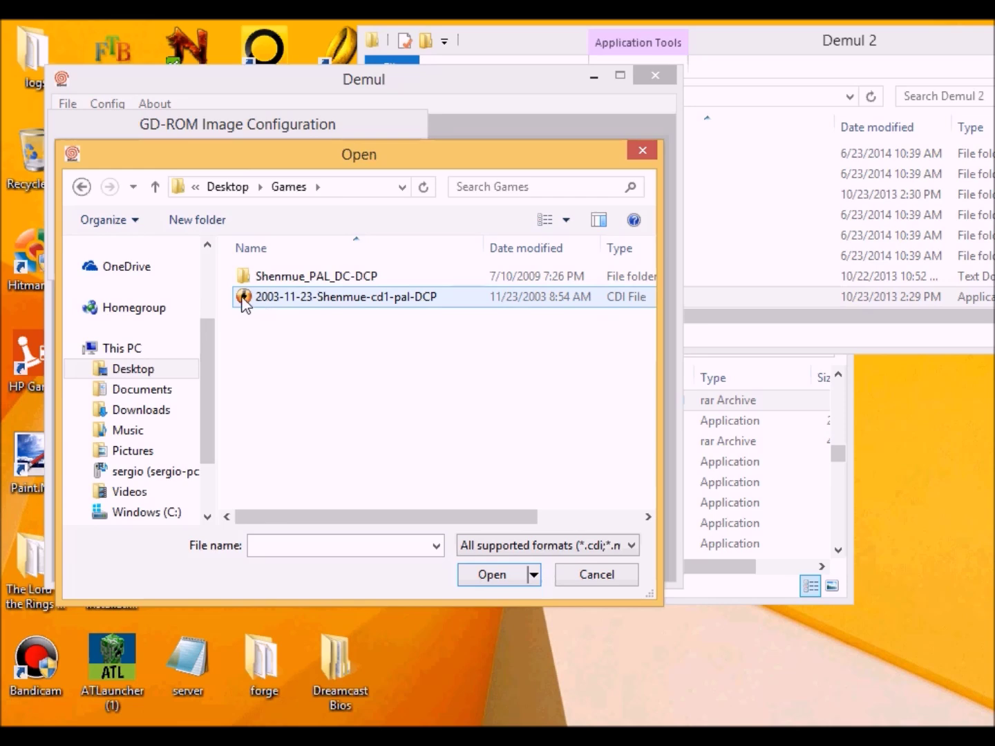
pyautogui.doubleClick(329, 303)
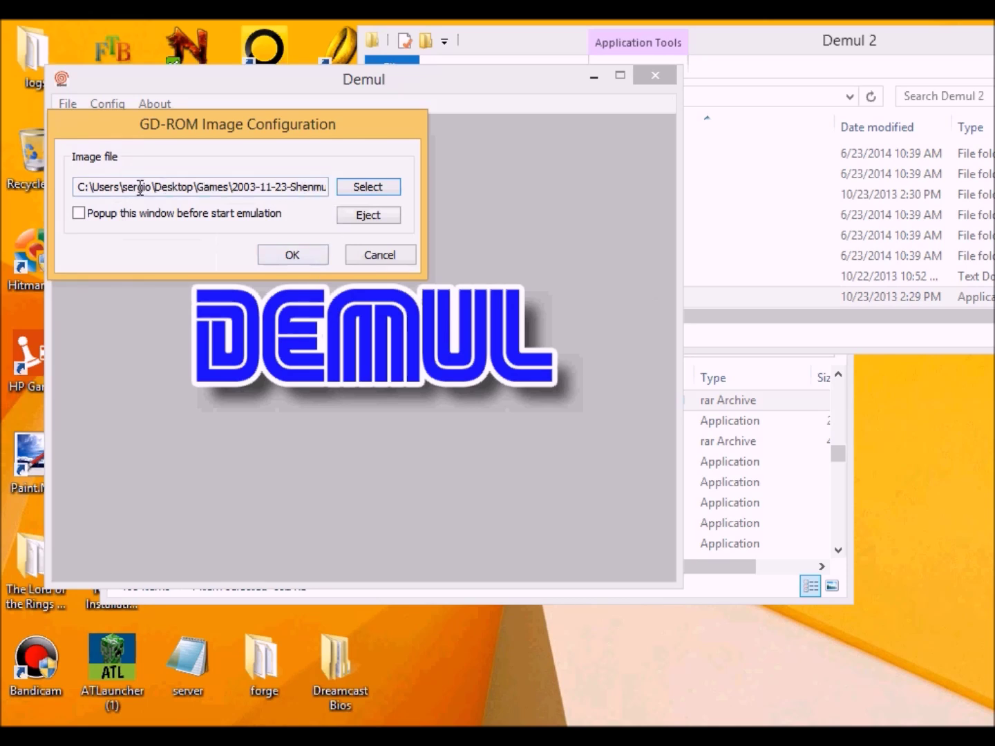
pyautogui.click(296, 254)
# Step: Run Dreamcast emulation, accepting the default sound, Direct3D10 graphics and netplay configurations
pyautogui.click(67, 104)
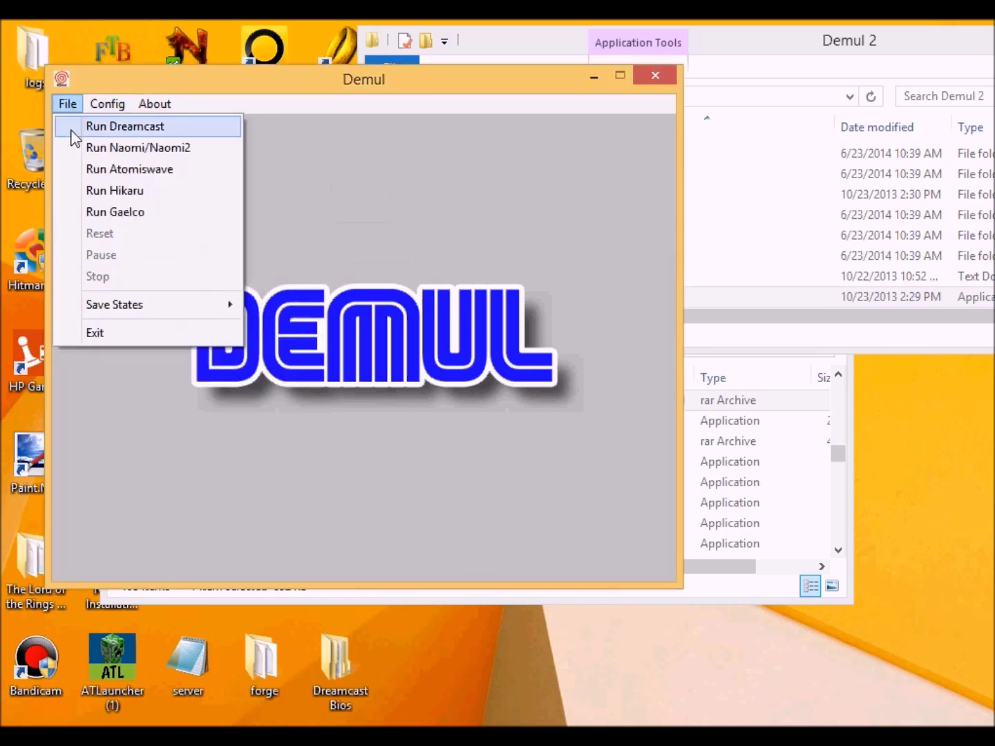
pyautogui.click(72, 129)
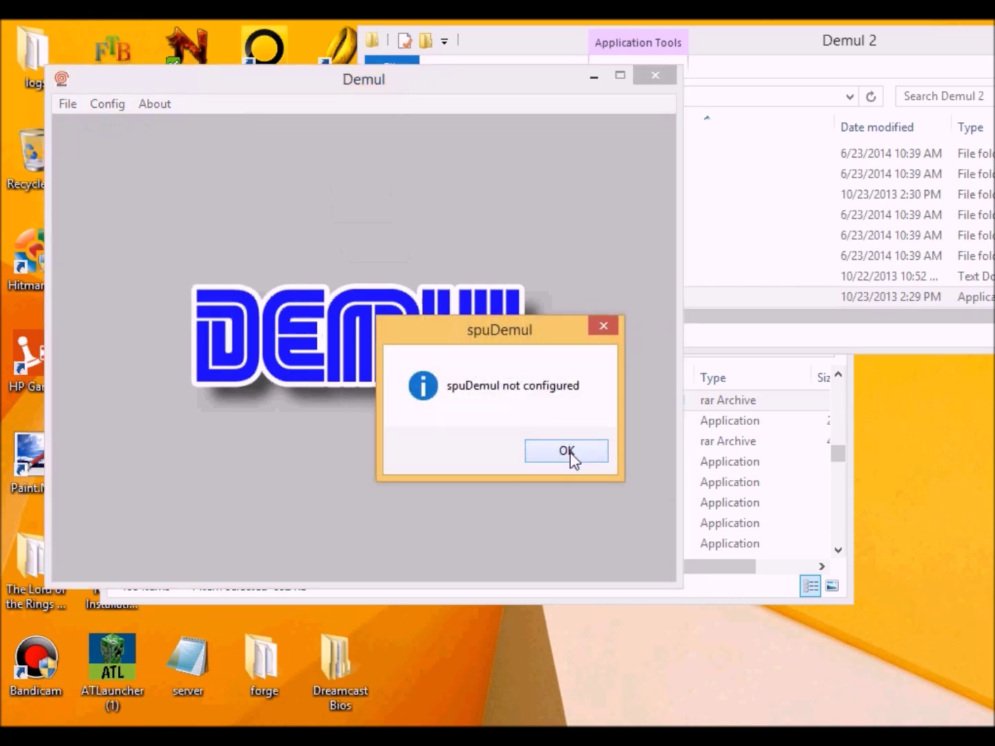
pyautogui.click(567, 453)
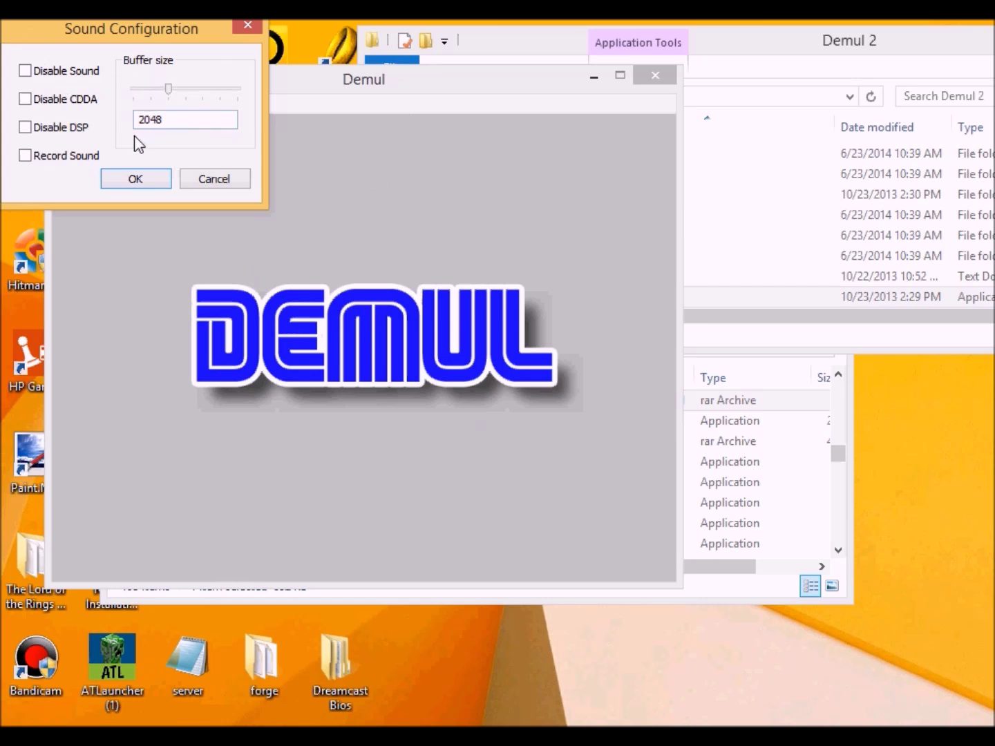
pyautogui.click(146, 185)
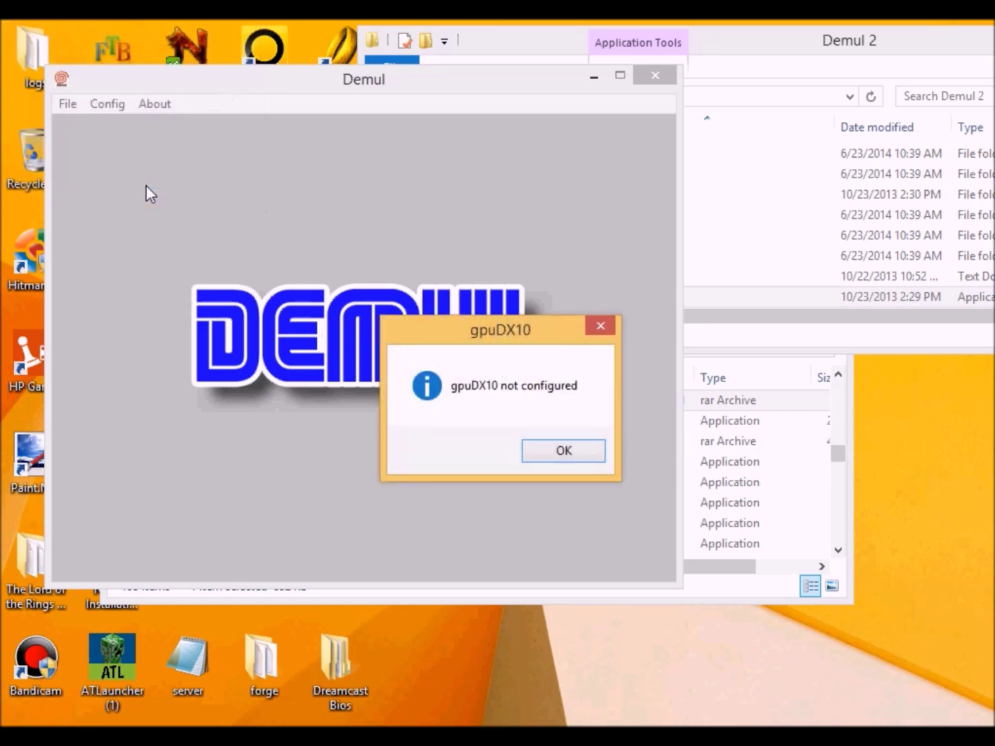
pyautogui.click(565, 454)
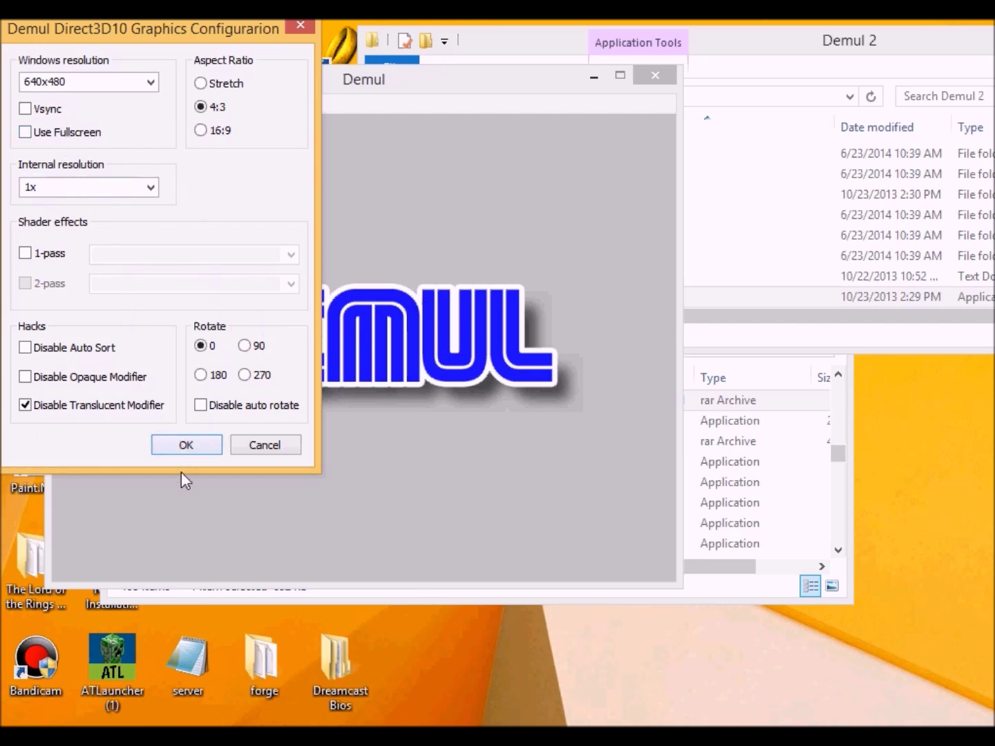
pyautogui.click(187, 445)
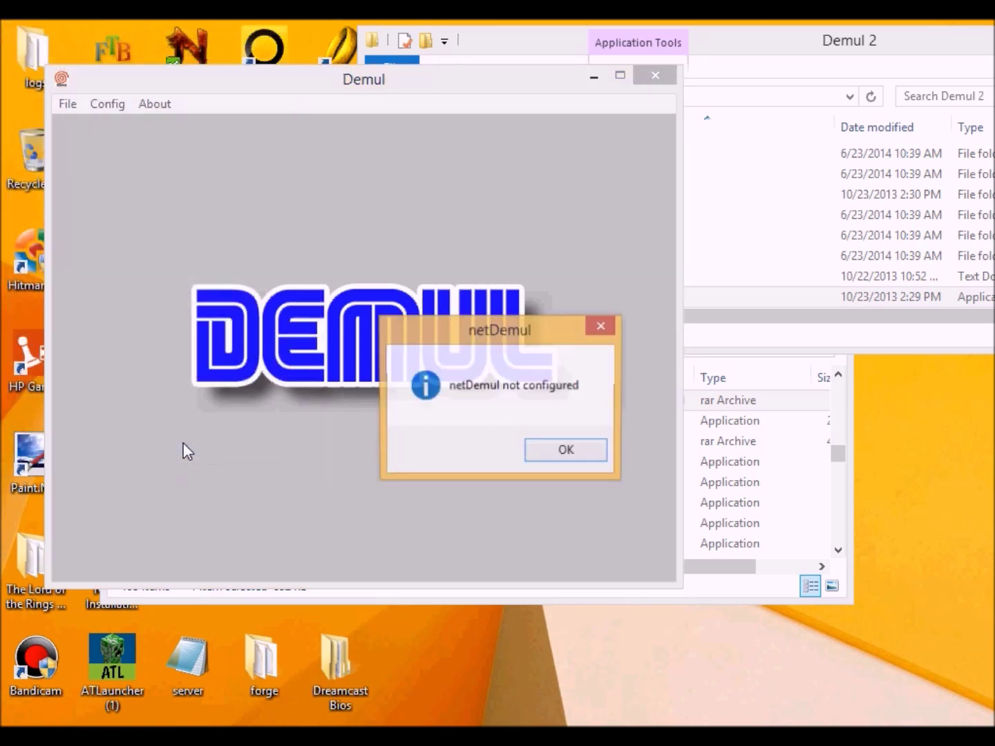
pyautogui.click(565, 450)
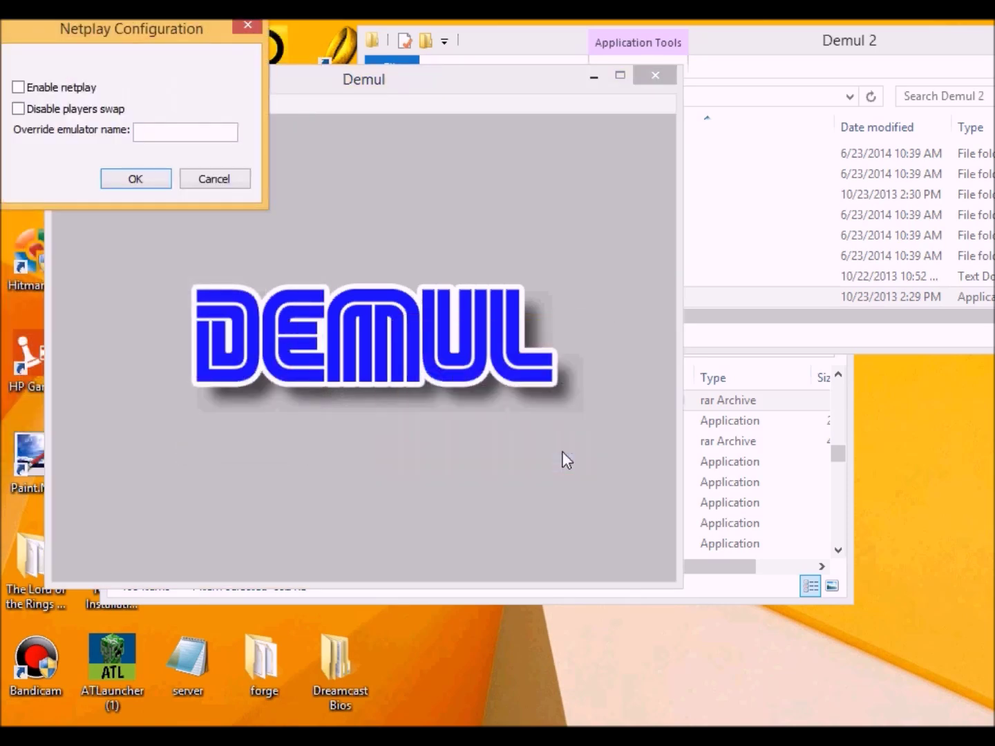
pyautogui.click(136, 180)
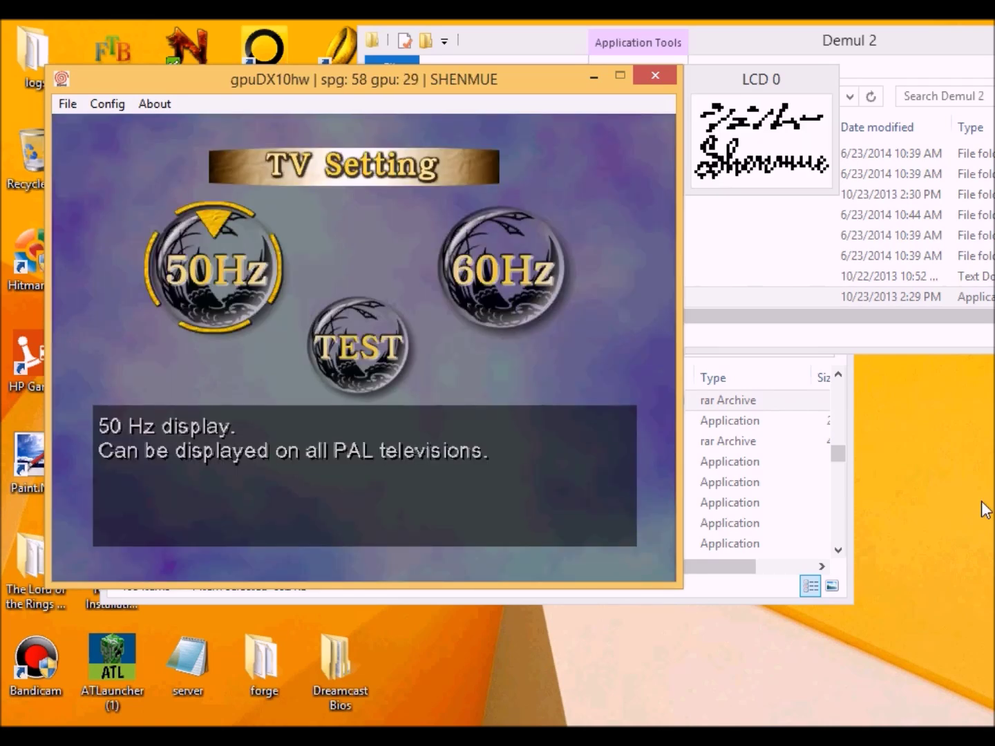
# Step: Try switching between the 50Hz and 60Hz options on Shenmue's TV Setting screen and choose 50Hz
pyautogui.press('Down')
pyautogui.press('Right')
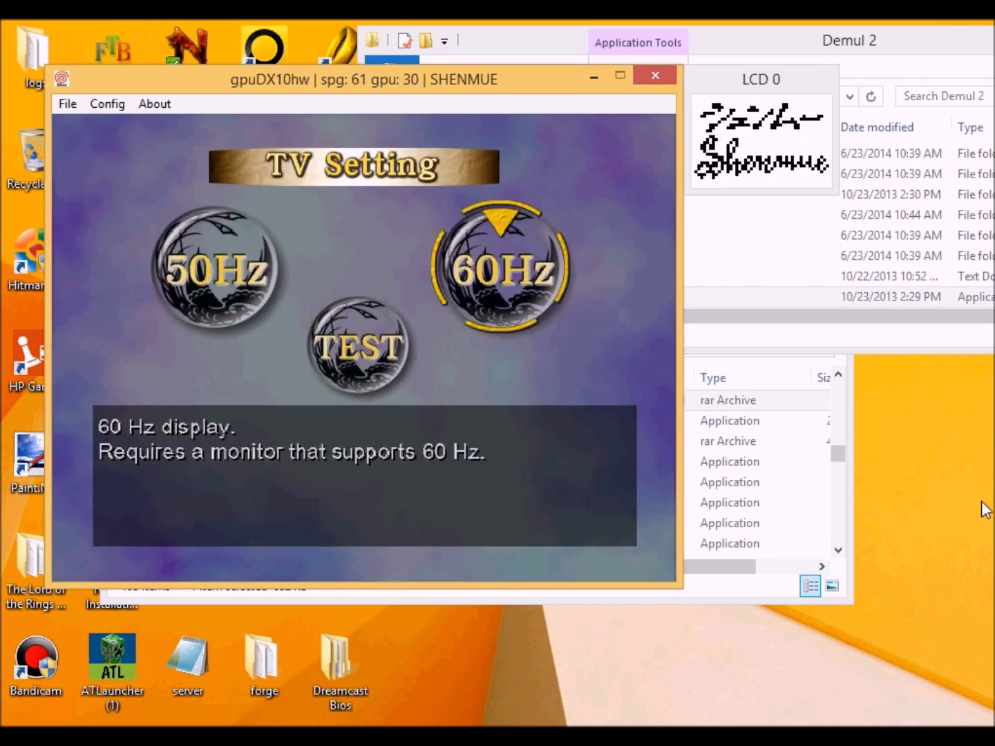
pyautogui.press('Left')
pyautogui.press('Right')
pyautogui.press('Left')
pyautogui.press('Left')
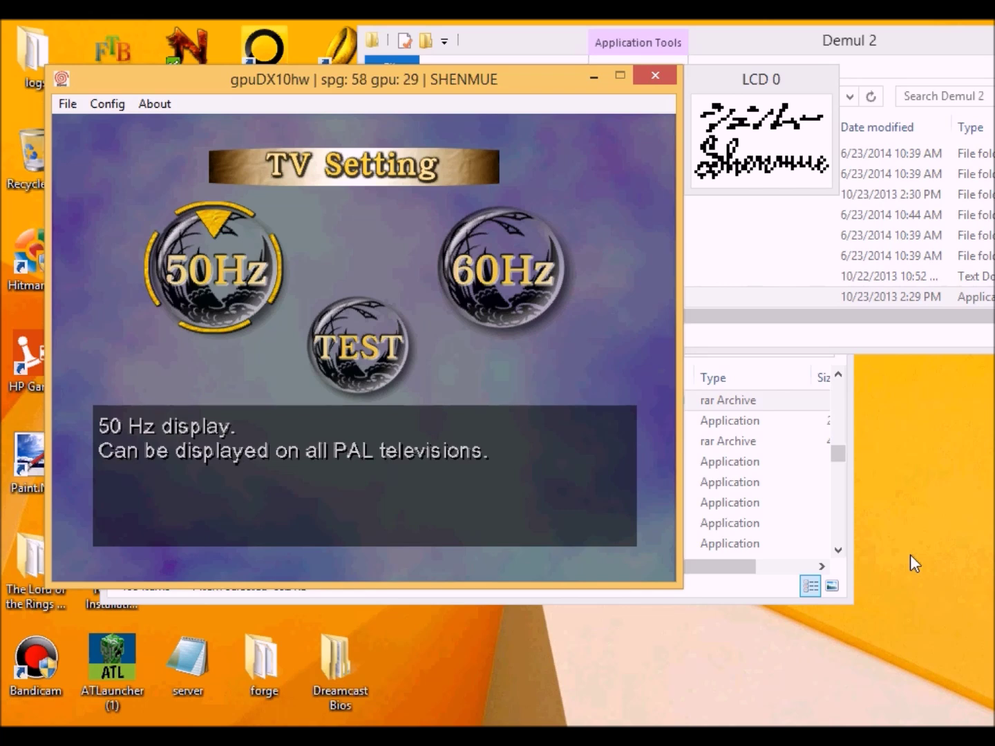
pyautogui.press('Return')
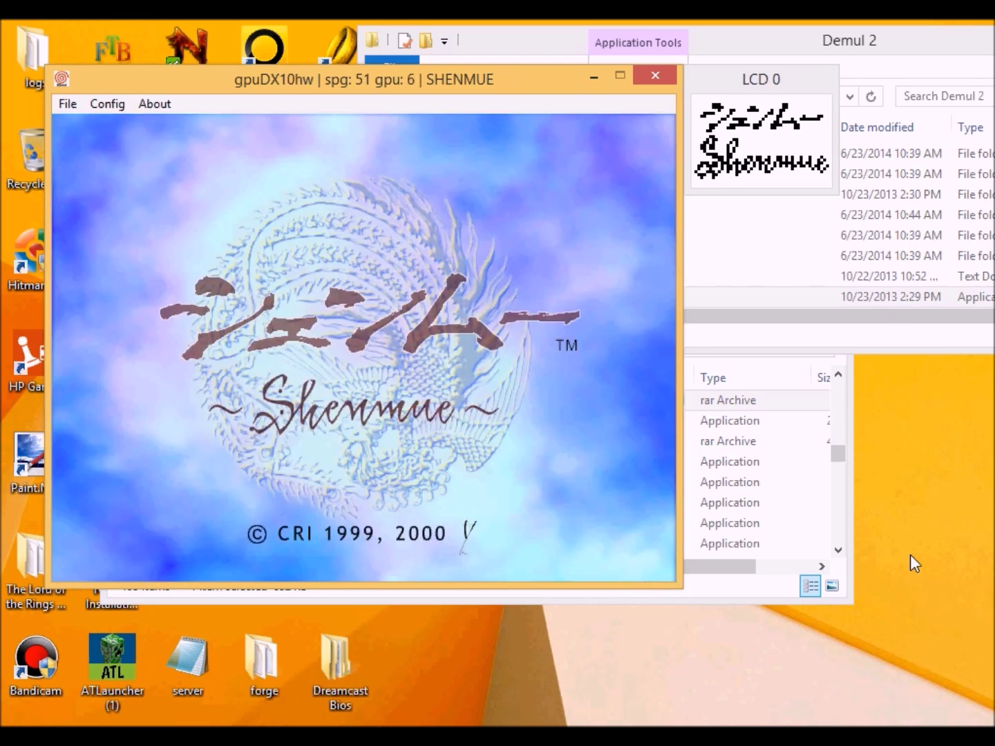
# Step: Open Shenmue's start menu and start a new game, answering YES to starting without a saved file
pyautogui.press('Return')
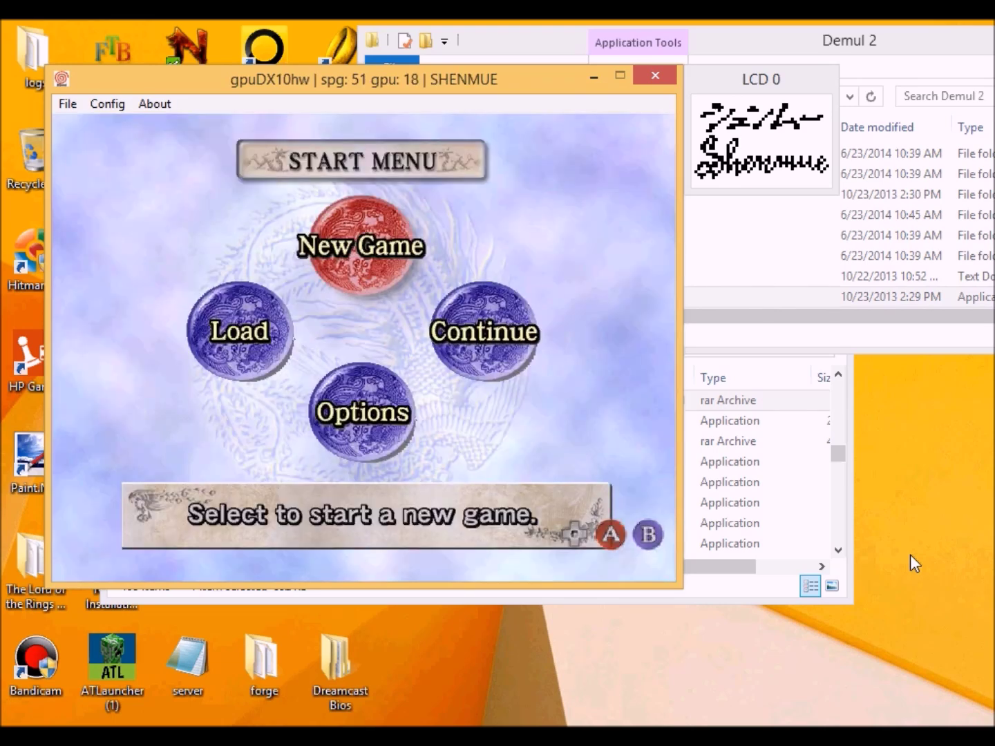
pyautogui.press('Return')
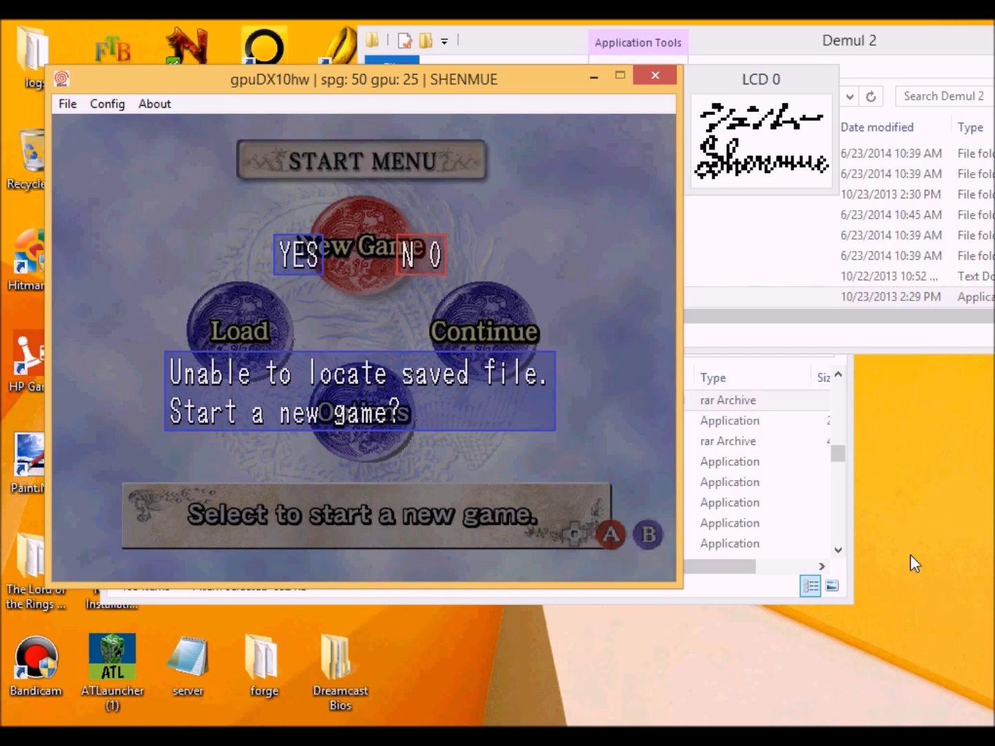
pyautogui.press('Left')
pyautogui.press('Return')
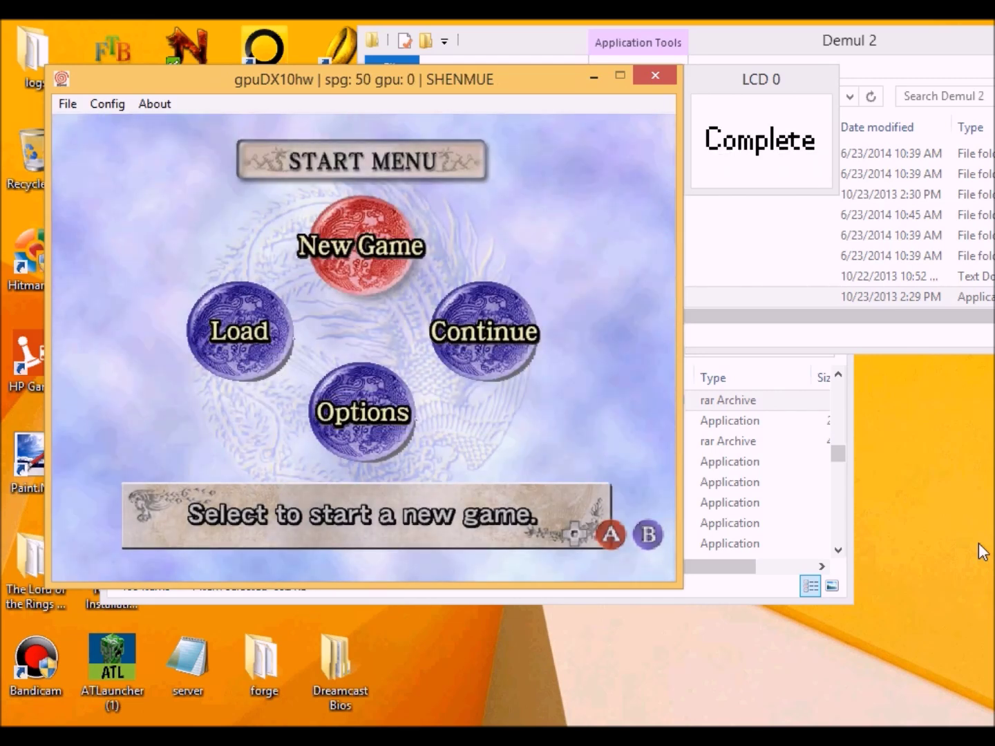
pyautogui.press('Return')
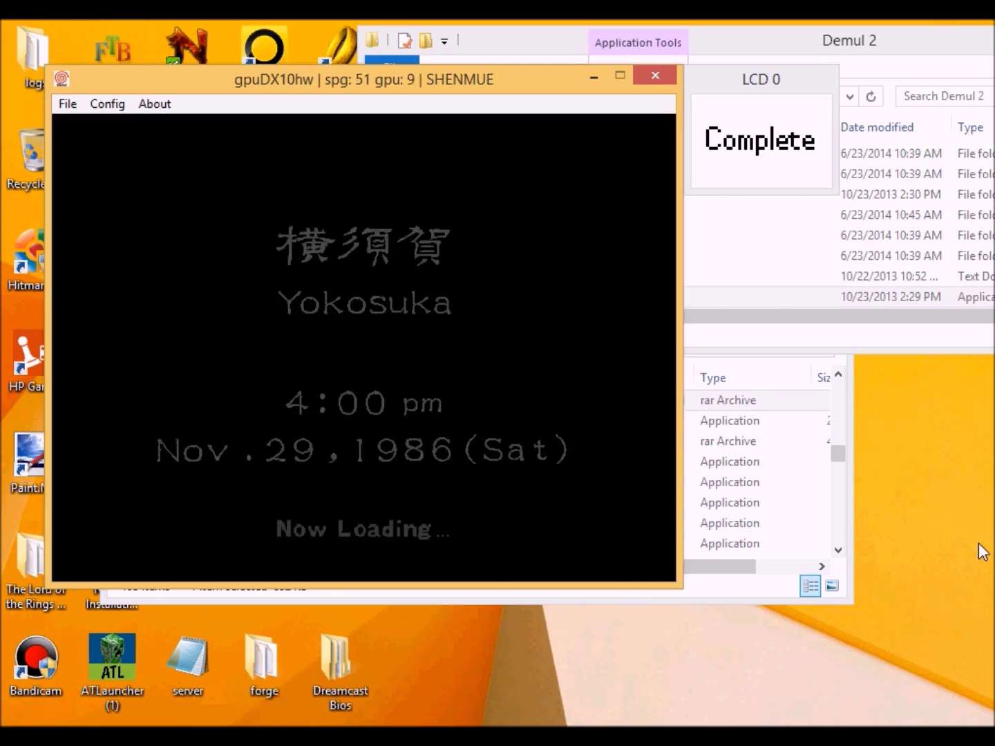